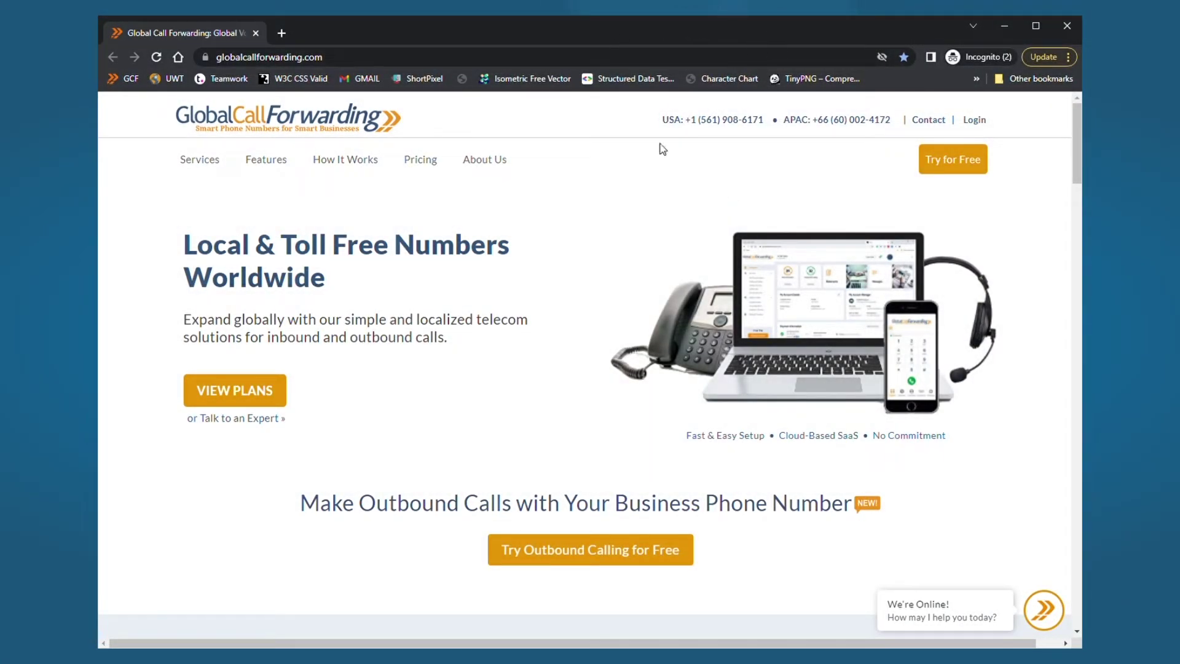
- Log in with the account e-mail and password to reach the control panel dashboard
{"action": "left_click", "coordinate": [975, 121]}
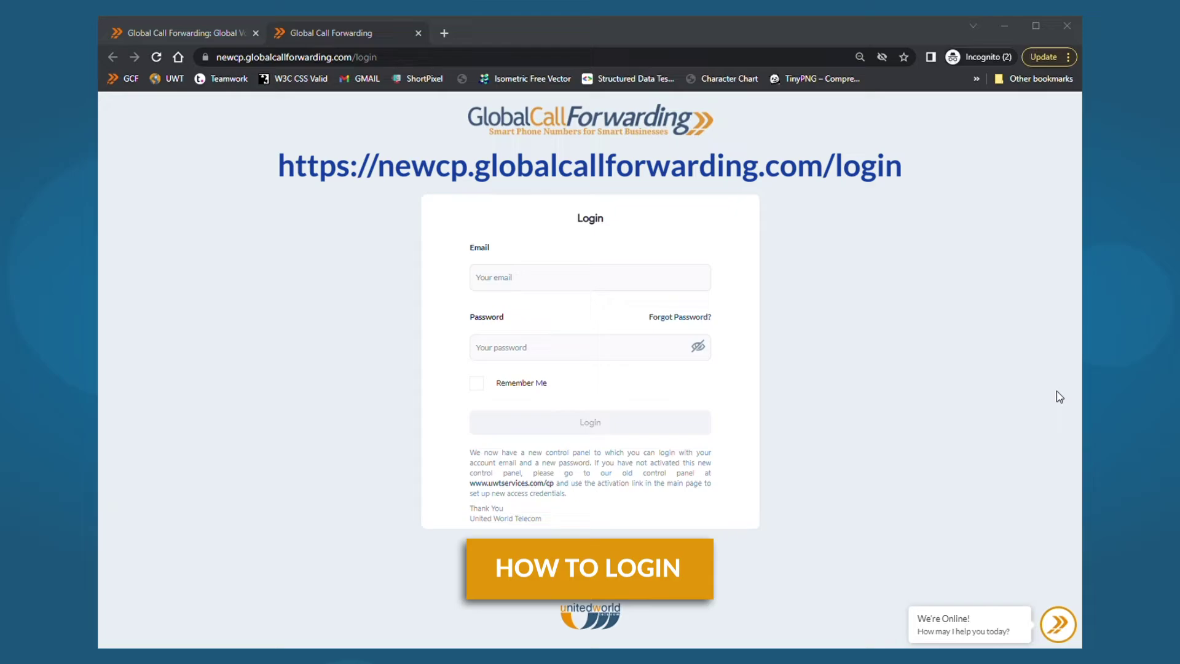
{"action": "left_click", "coordinate": [500, 285]}
{"action": "key", "text": "ctrl+v"}
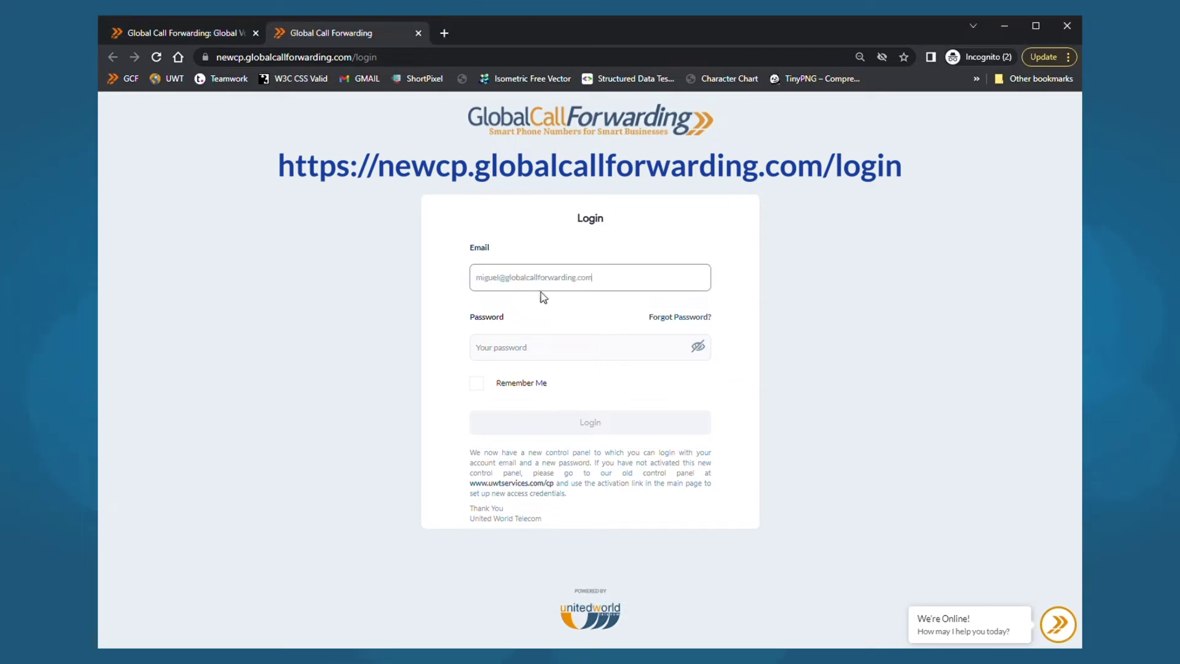
{"action": "key", "text": "Tab"}
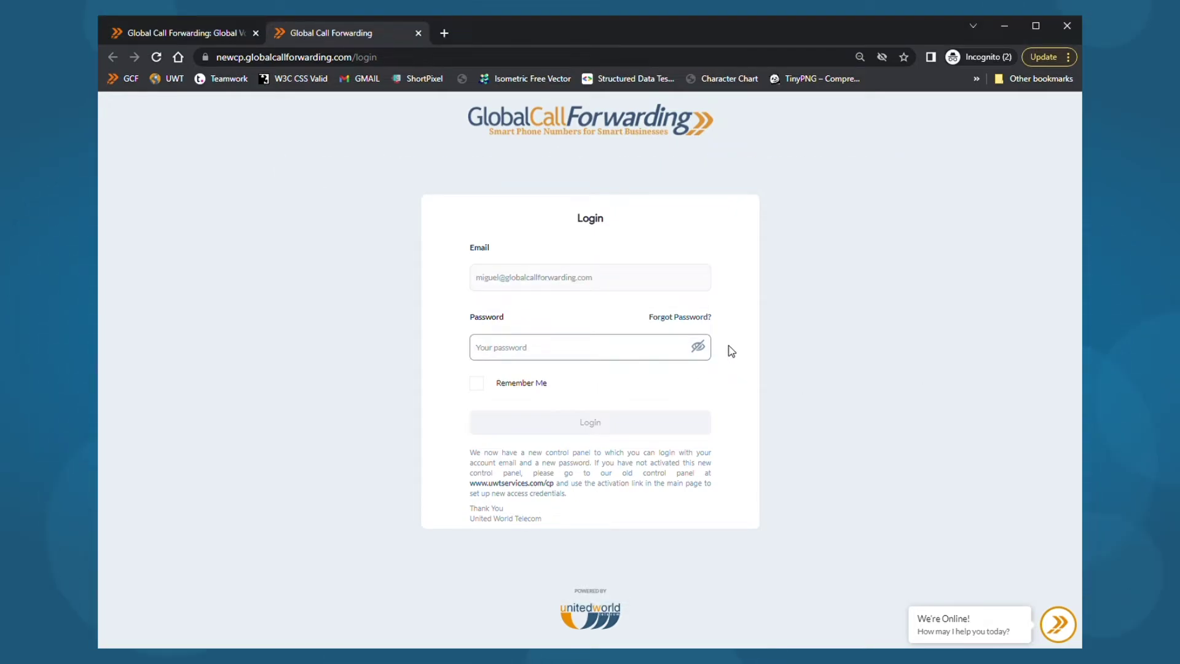
{"action": "type", "text": "••"}
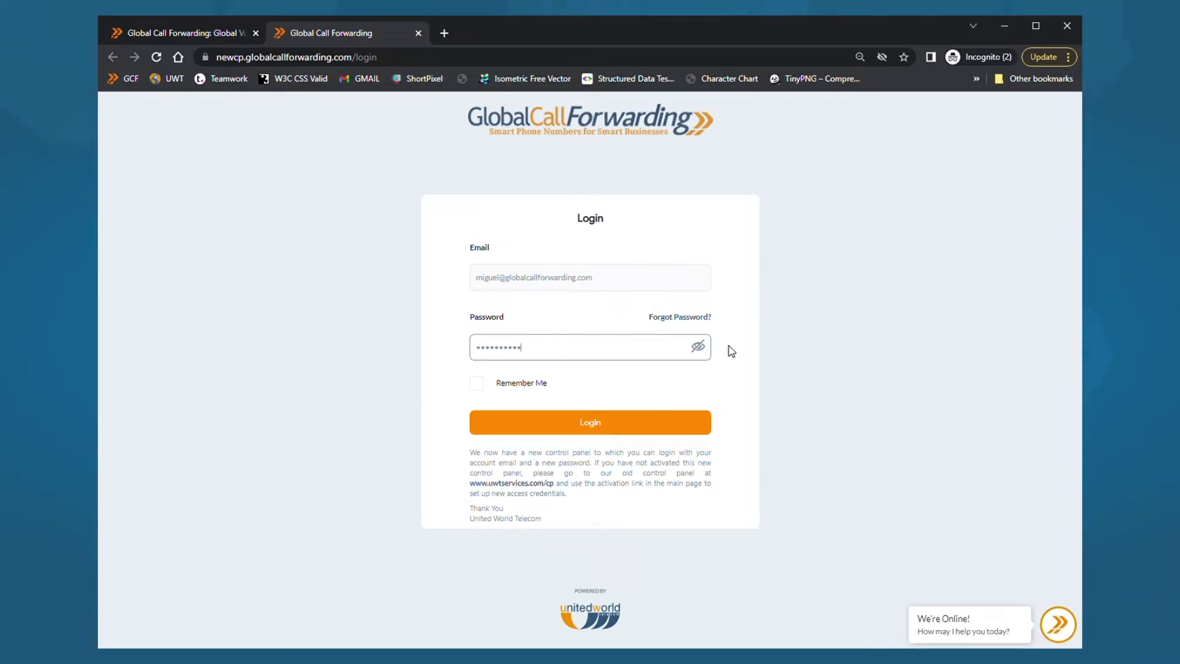
{"action": "left_click", "coordinate": [592, 425]}
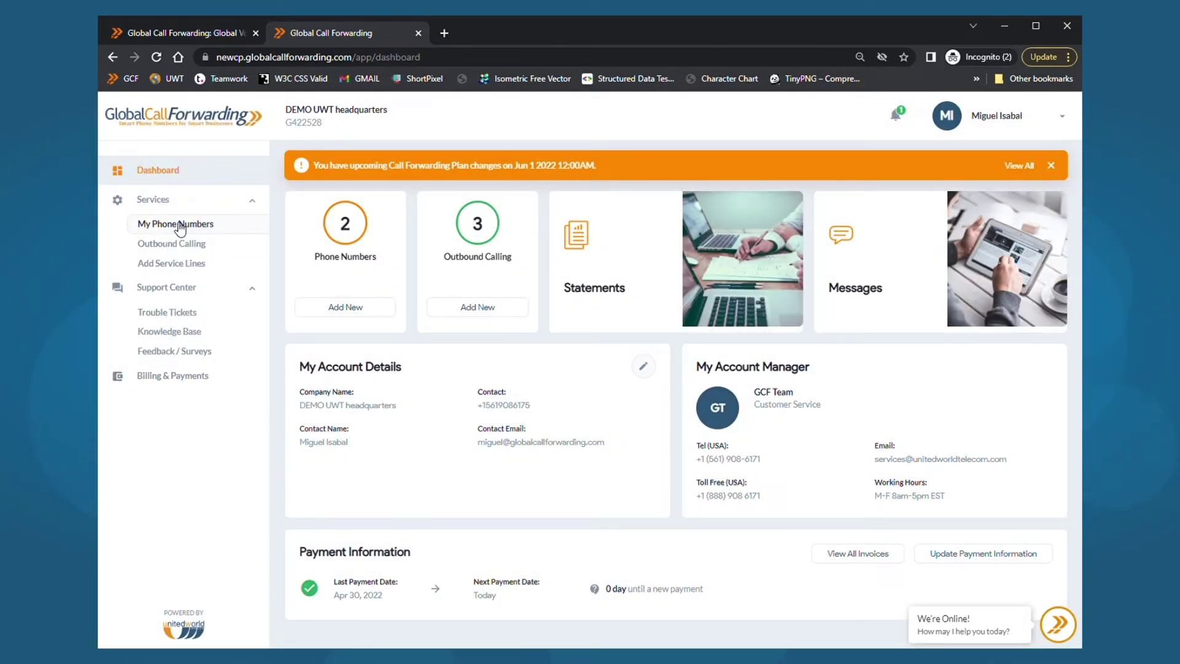
- View the two numbers under My Phone Numbers, then the Outbound Calling page
{"action": "left_click", "coordinate": [180, 227]}
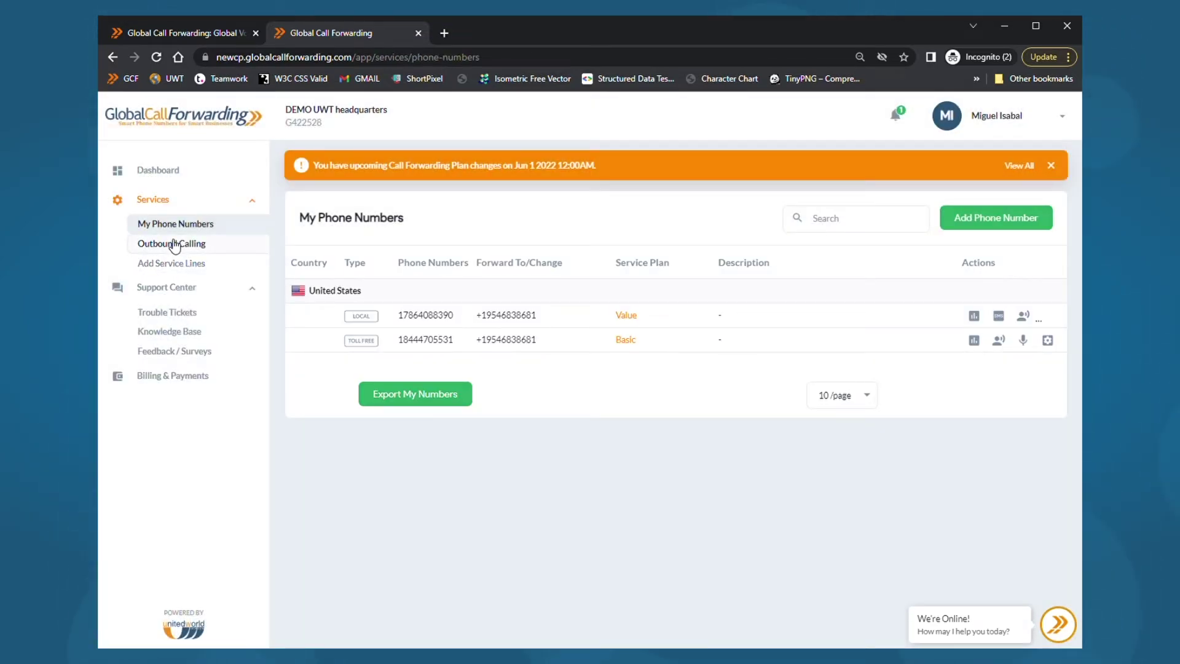
{"action": "left_click", "coordinate": [172, 245]}
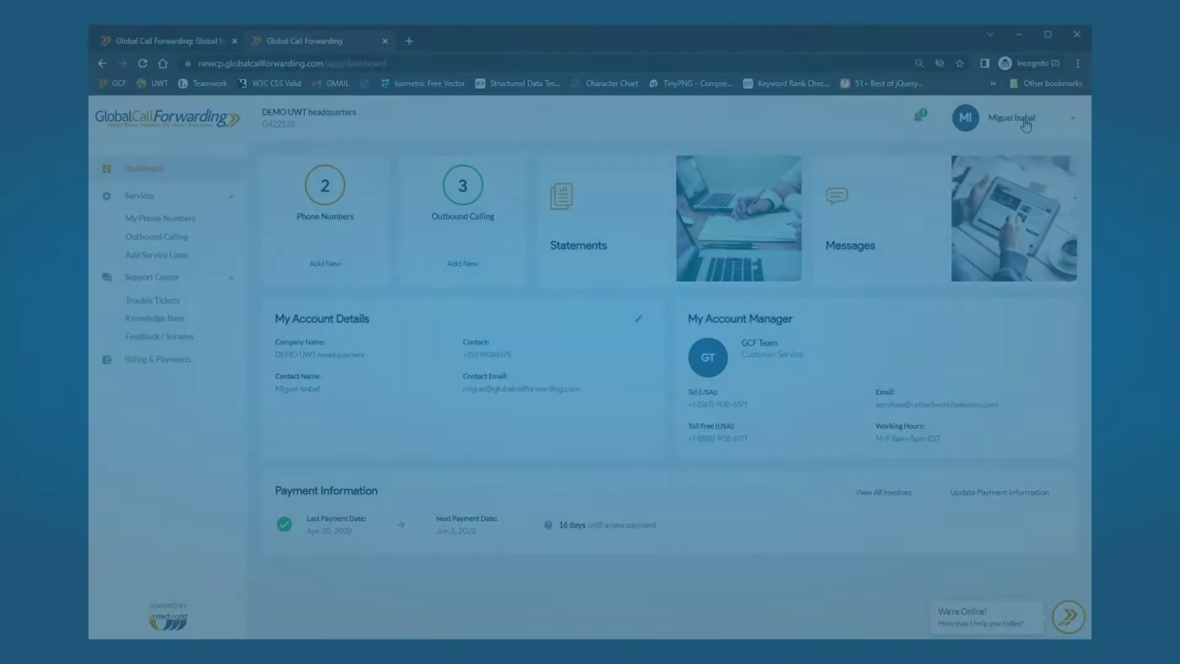
- Enable TFA Status in Account Settings, save the changes, and view the Additional Emails list
{"action": "left_click", "coordinate": [1026, 121]}
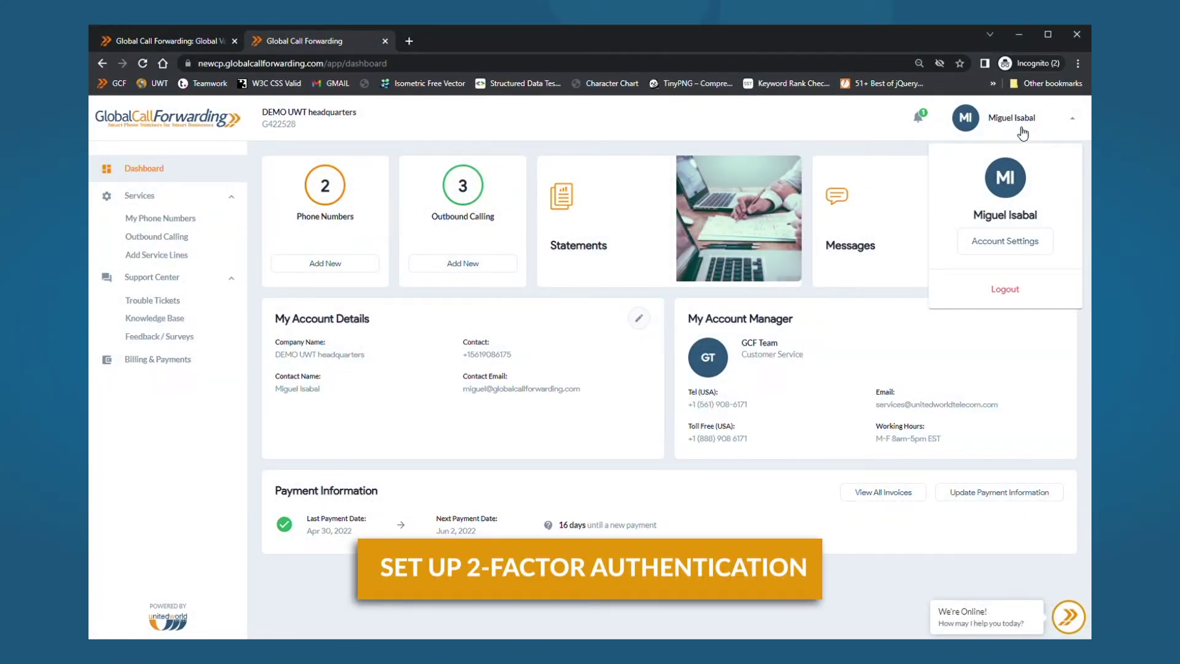
{"action": "left_click", "coordinate": [1010, 245]}
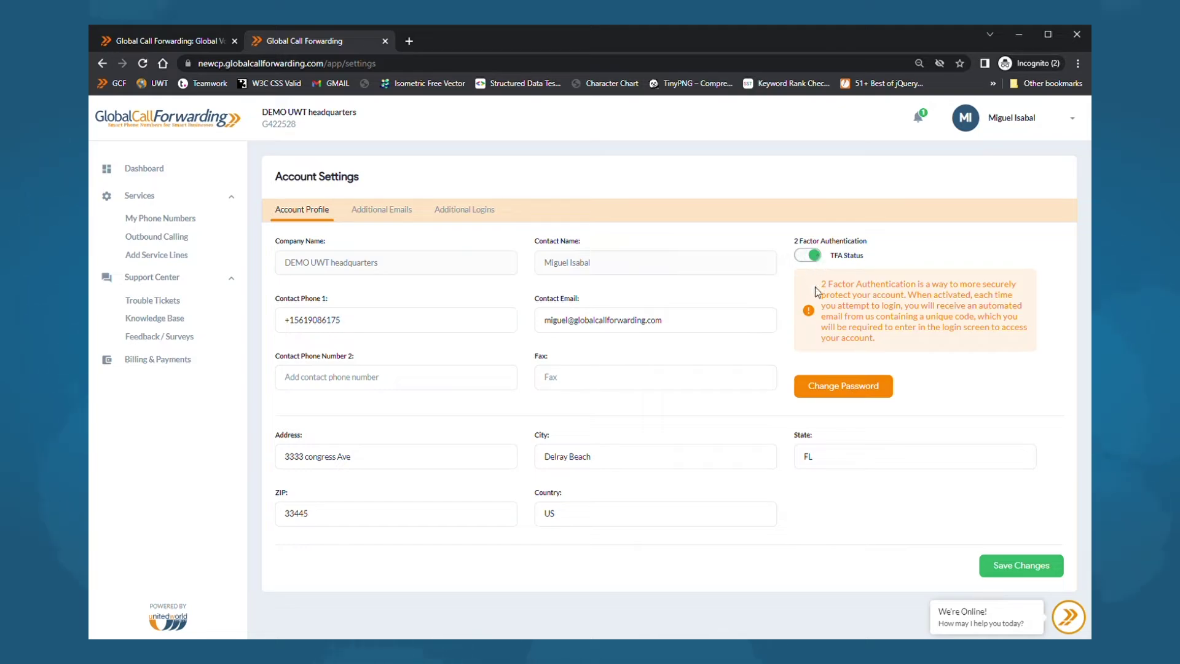
{"action": "left_click", "coordinate": [1020, 567]}
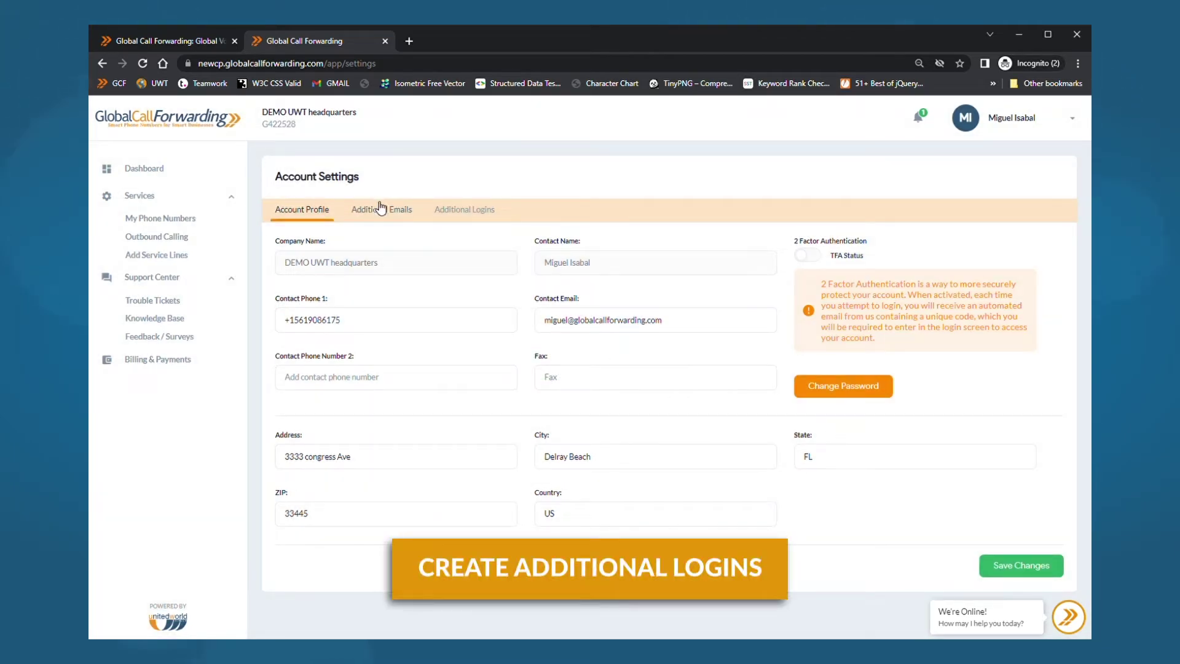
{"action": "left_click", "coordinate": [382, 211]}
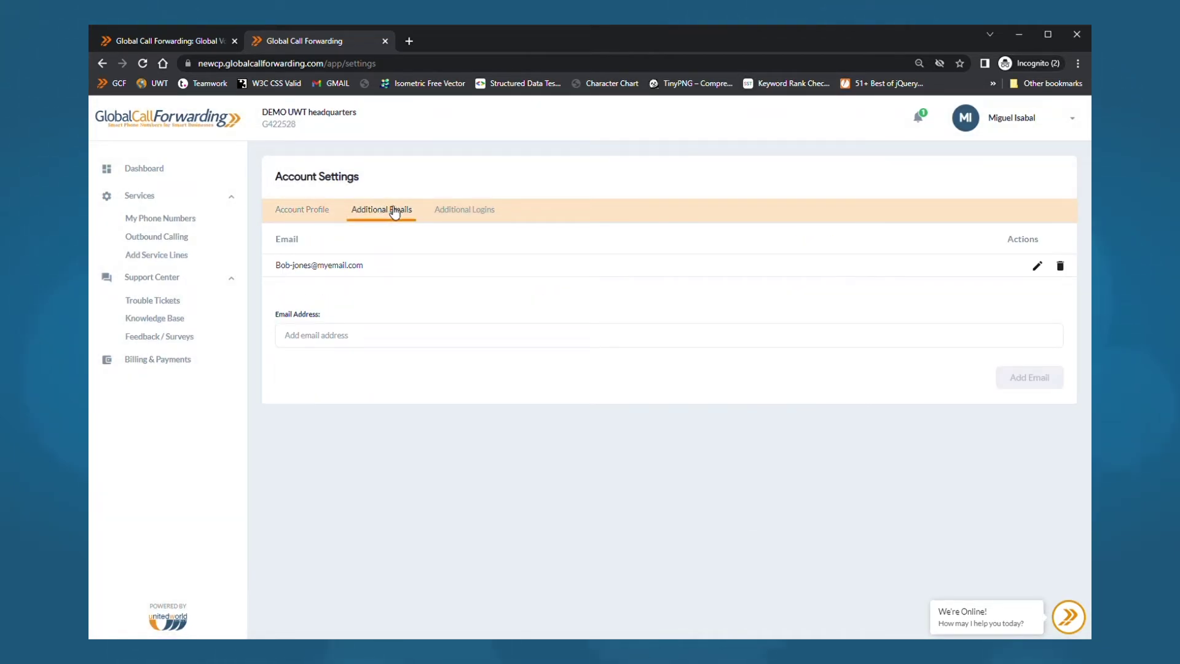
- On the Additional Logins tab, begin entering a new login name starting with 'M'
{"action": "left_click", "coordinate": [469, 210]}
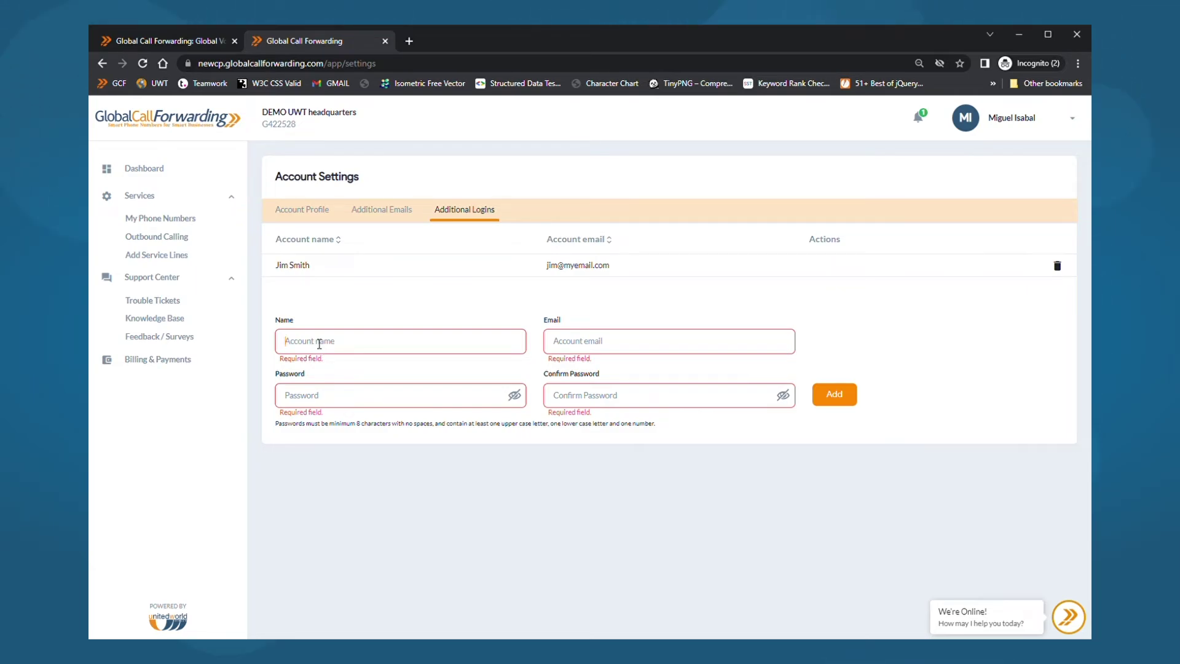
{"action": "left_click", "coordinate": [319, 344]}
{"action": "type", "text": "M"}
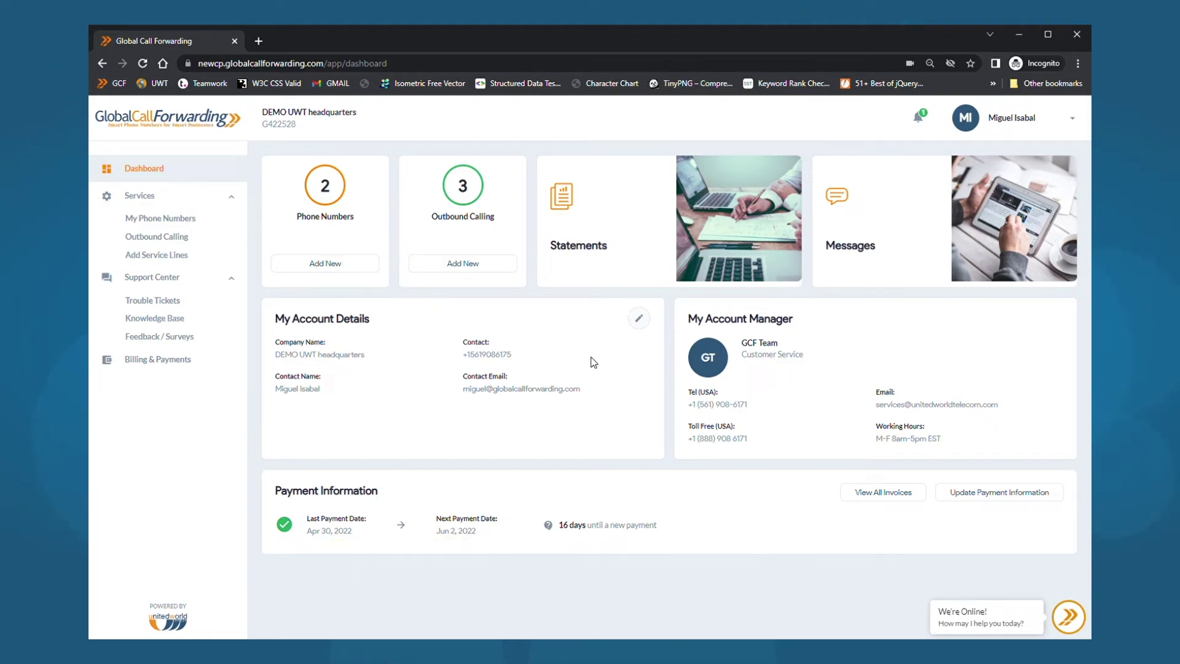
- Edit the toll-free number's basic call forwarding to send all calls to the new destination number
{"action": "left_click", "coordinate": [170, 221]}
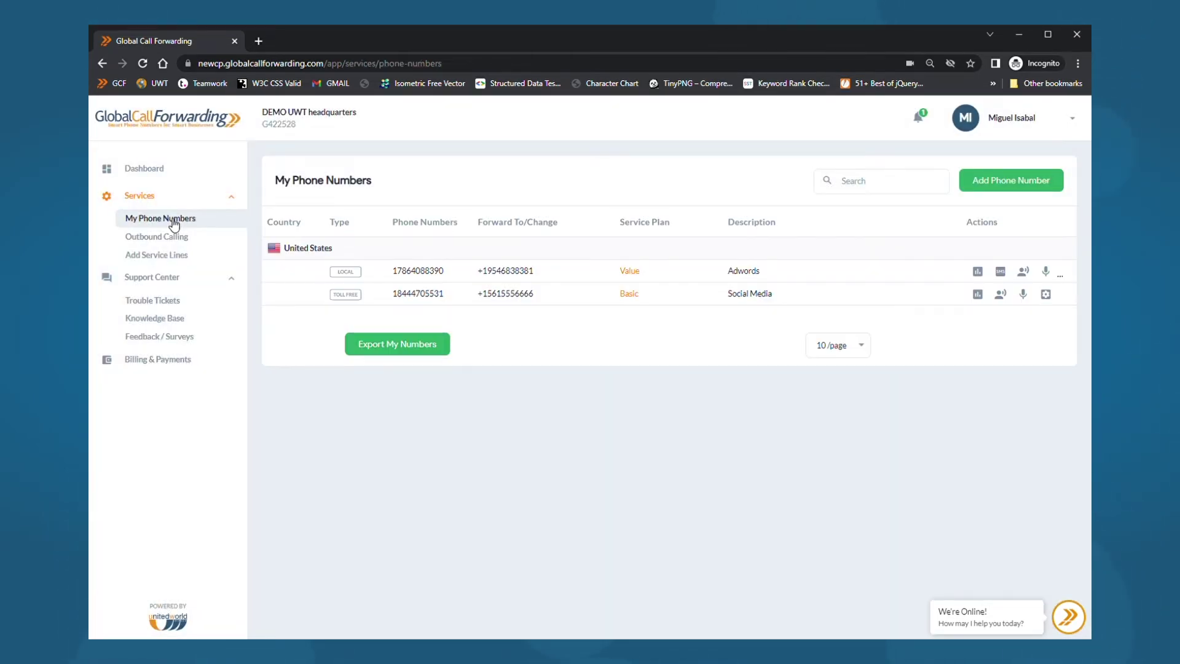
{"action": "left_click", "coordinate": [1047, 298]}
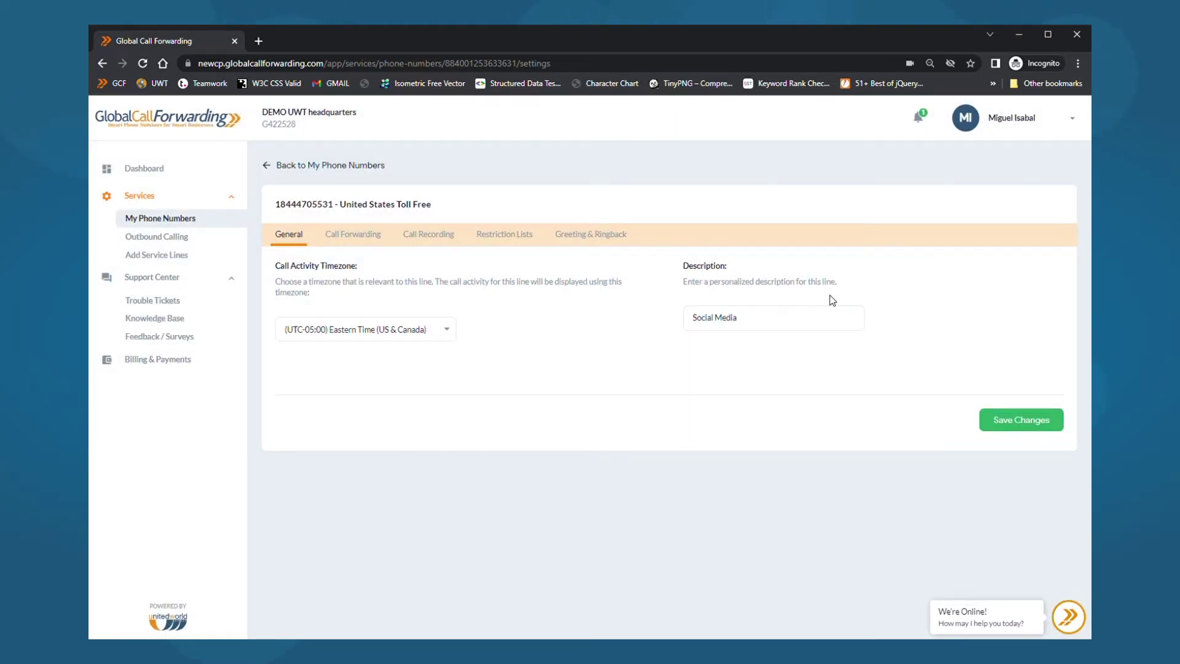
{"action": "left_click", "coordinate": [353, 237]}
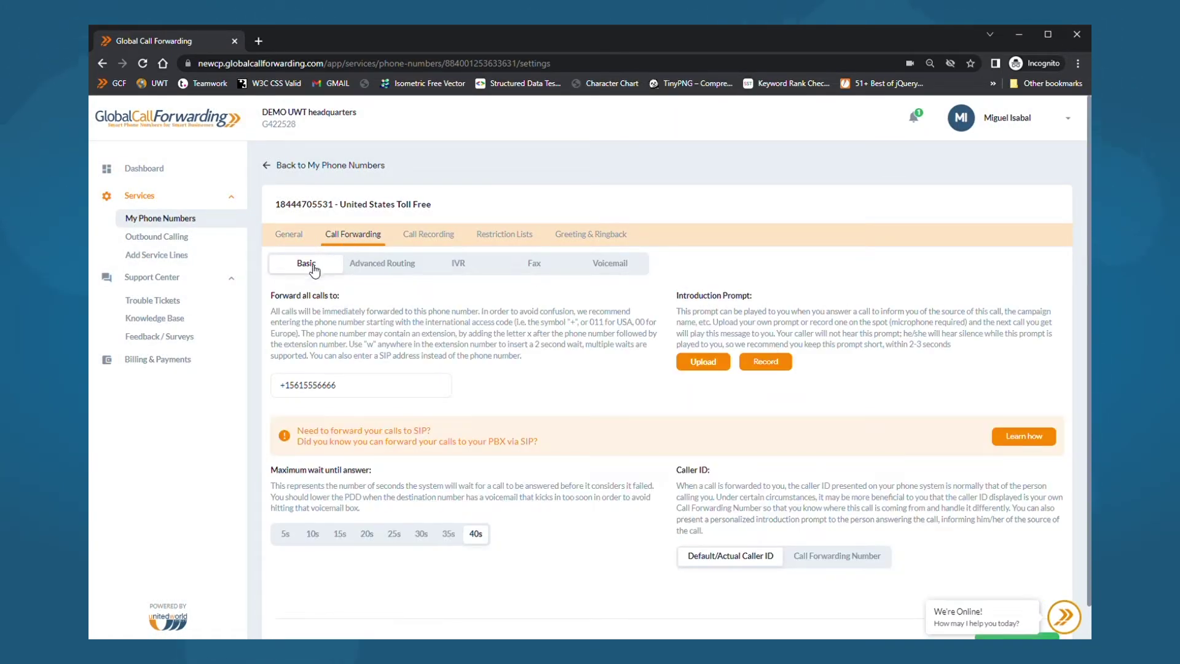
{"action": "left_click", "coordinate": [362, 392]}
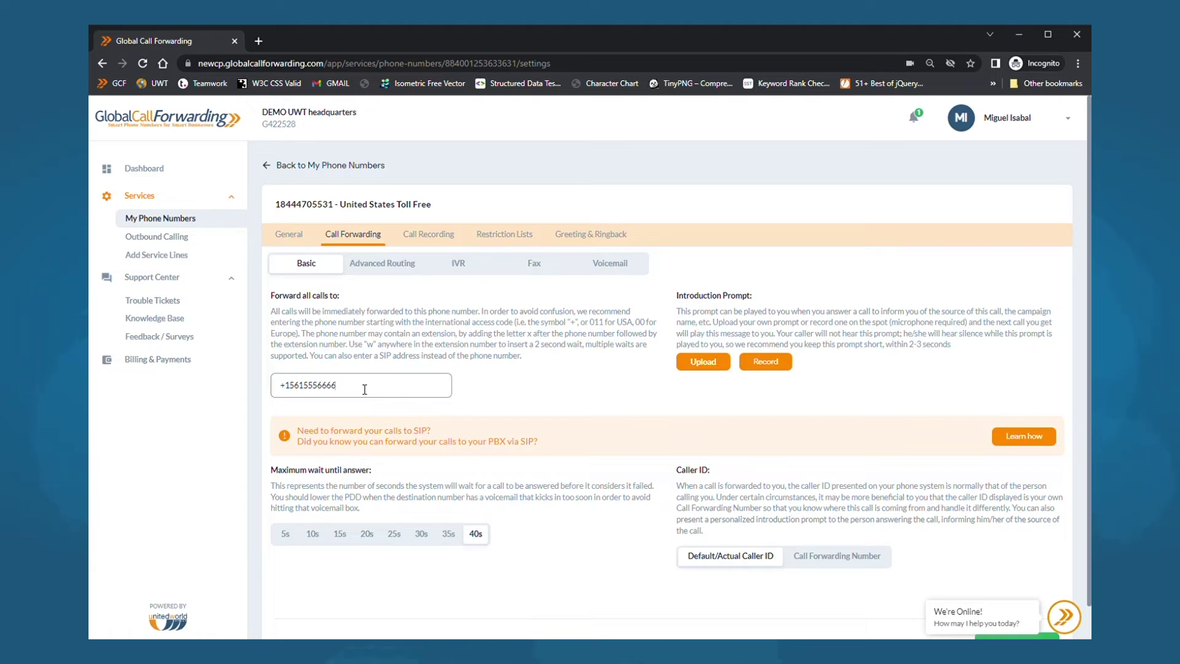
{"action": "type", "text": "8888"}
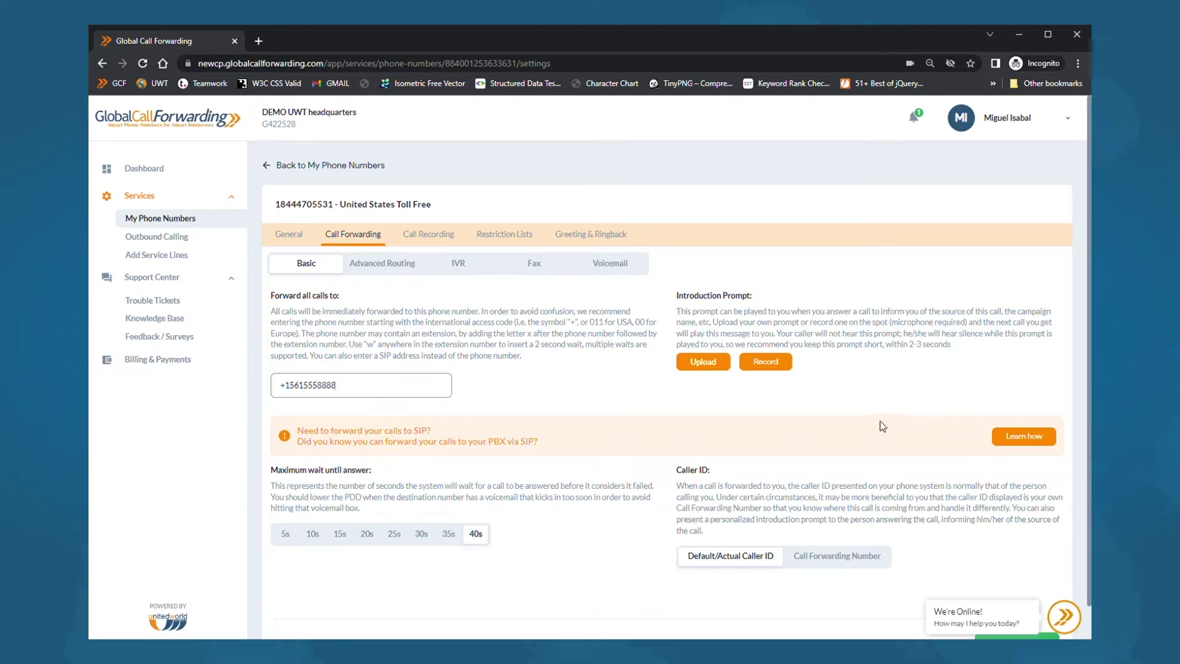
{"action": "scroll", "coordinate": [883, 427], "scroll_direction": "down", "scroll_amount": 1}
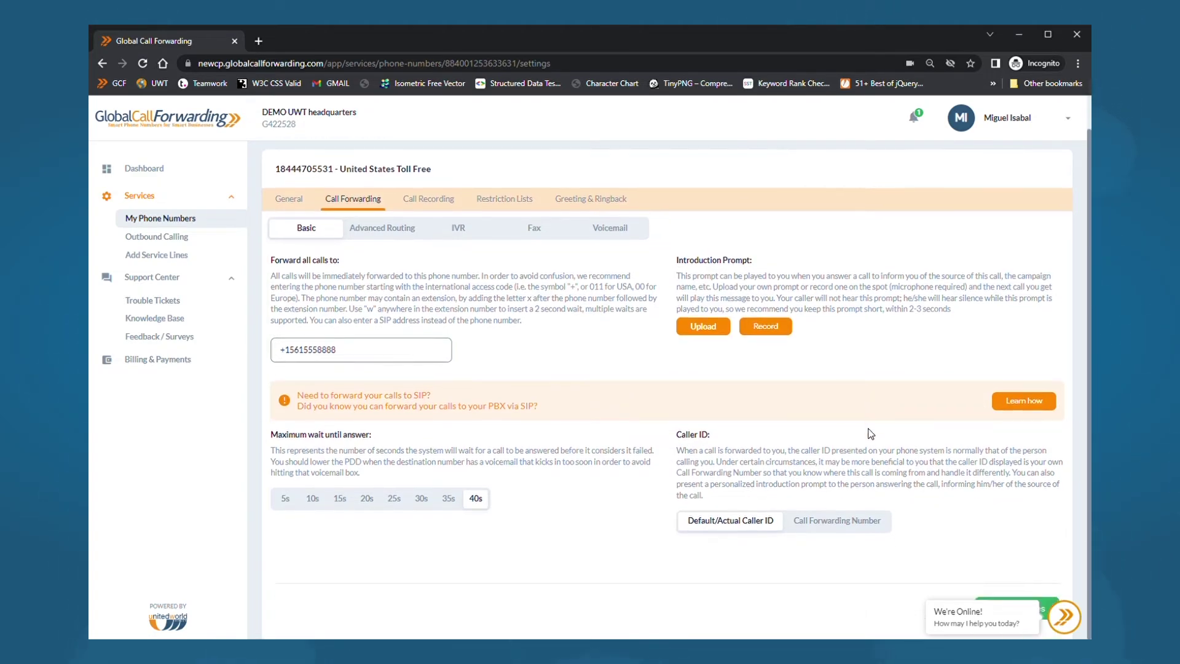
- Save the new forwarding destination and record a 3-second introduction prompt
{"action": "left_click", "coordinate": [1039, 592]}
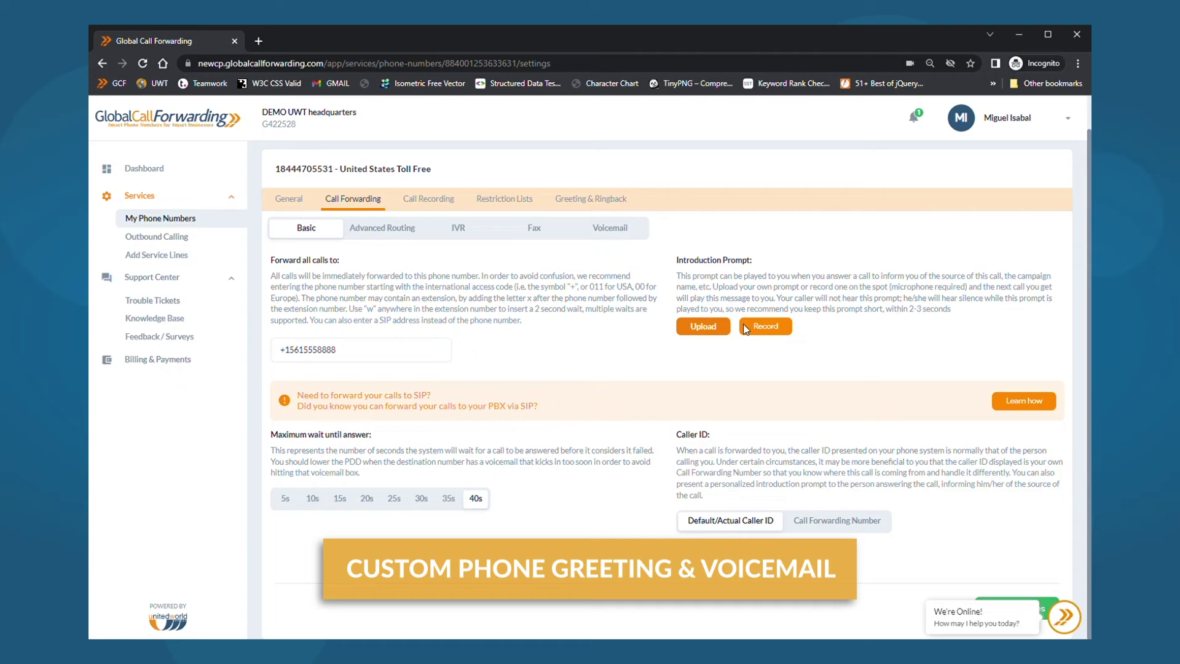
{"action": "left_click", "coordinate": [791, 330]}
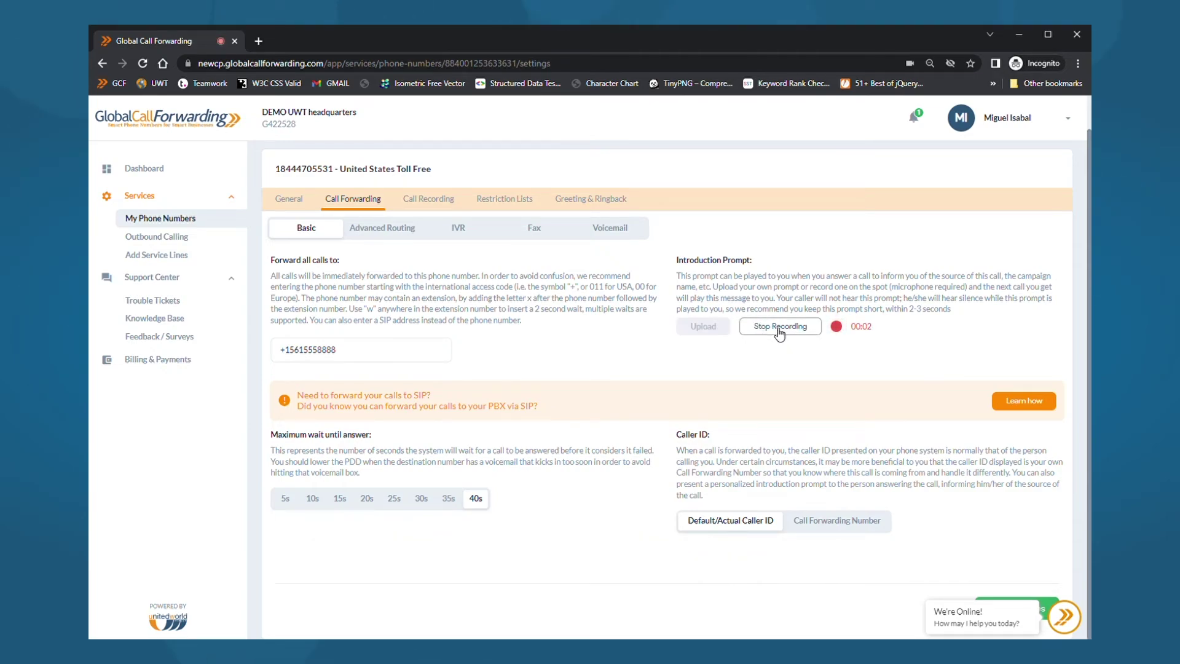
{"action": "left_click", "coordinate": [778, 331]}
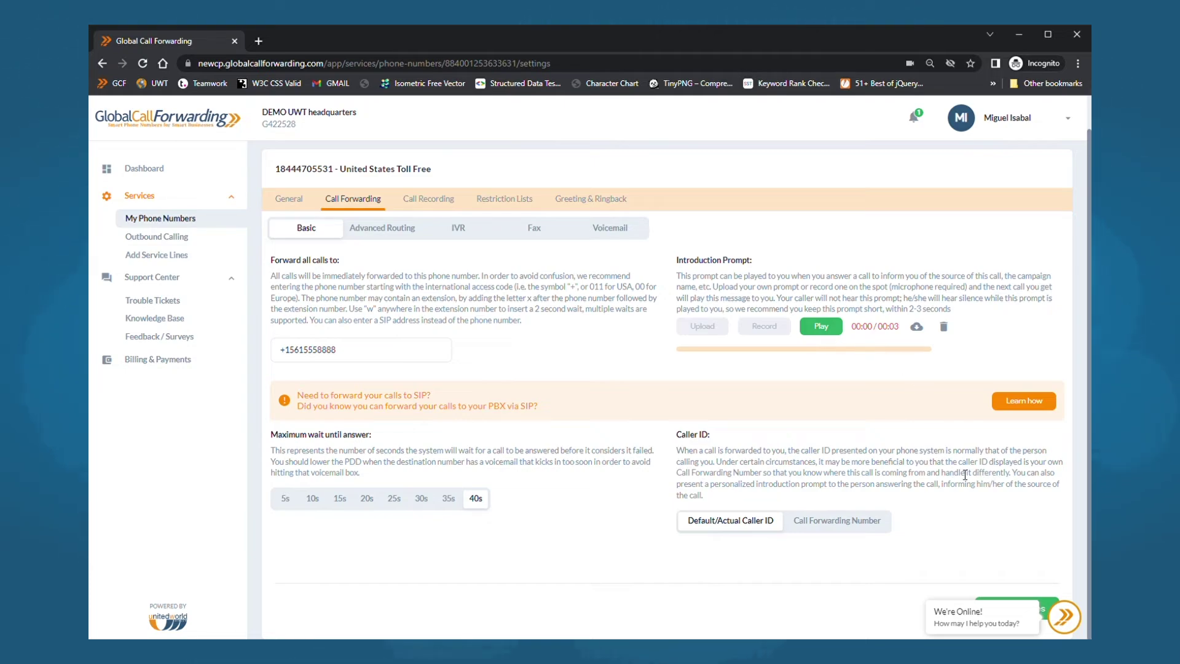
- Switch voicemail on in the toll-free number's Voicemail sub-tab and save the settings
{"action": "left_click", "coordinate": [612, 231]}
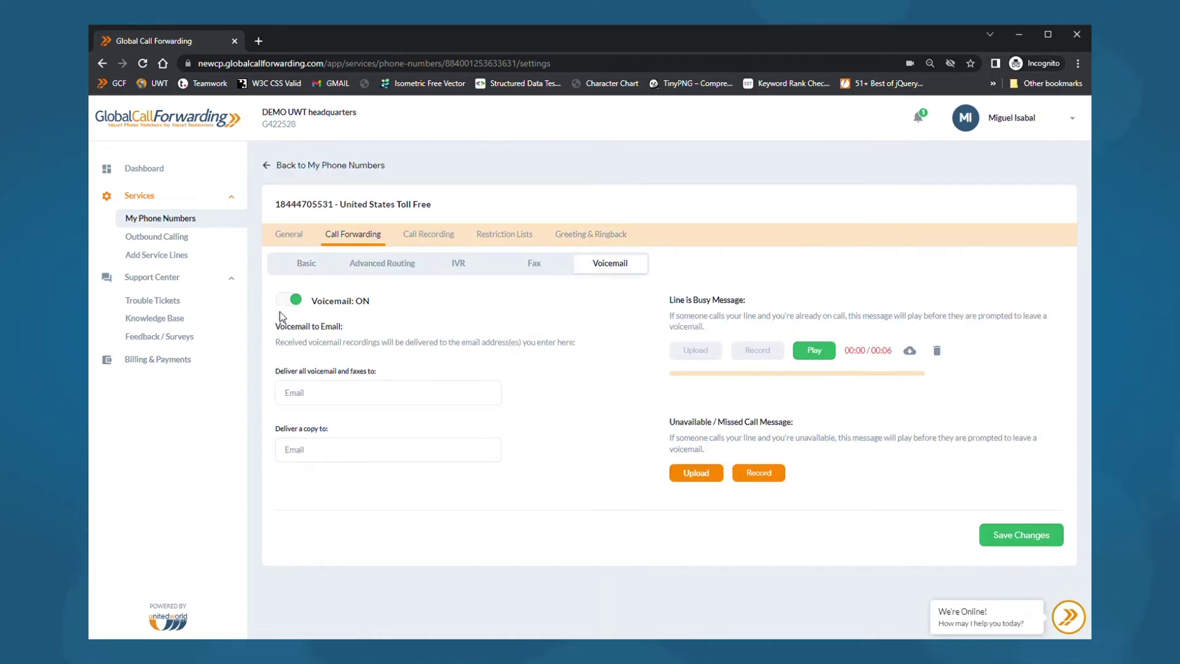
{"action": "left_click", "coordinate": [290, 300]}
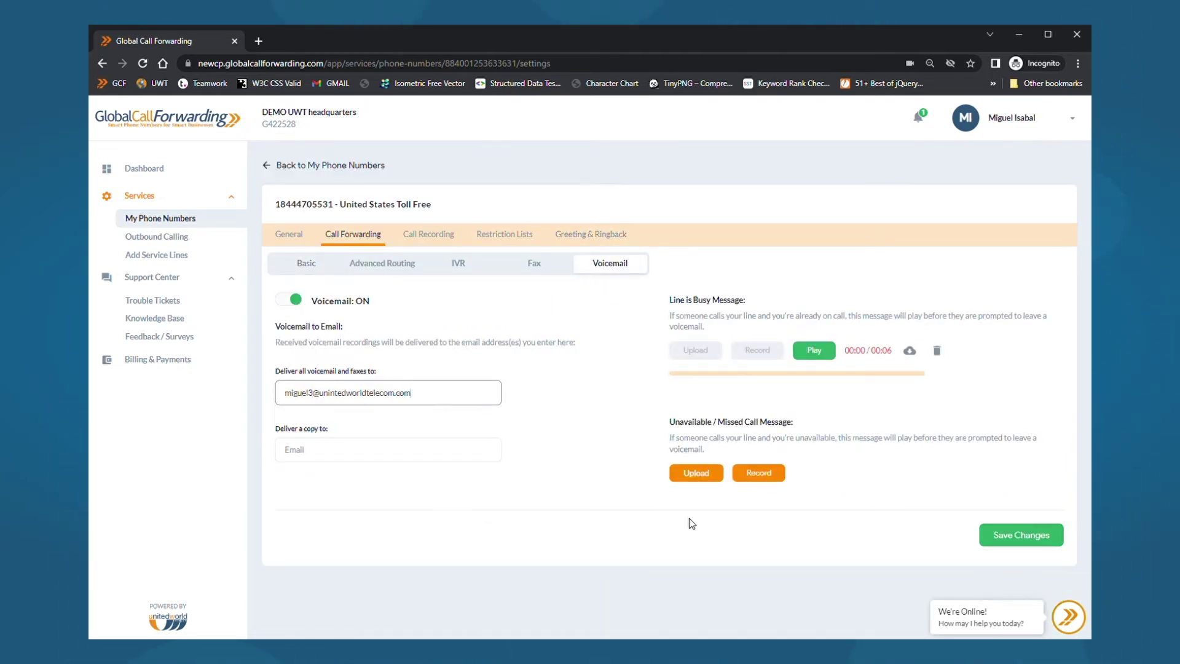
{"action": "left_click", "coordinate": [1017, 541]}
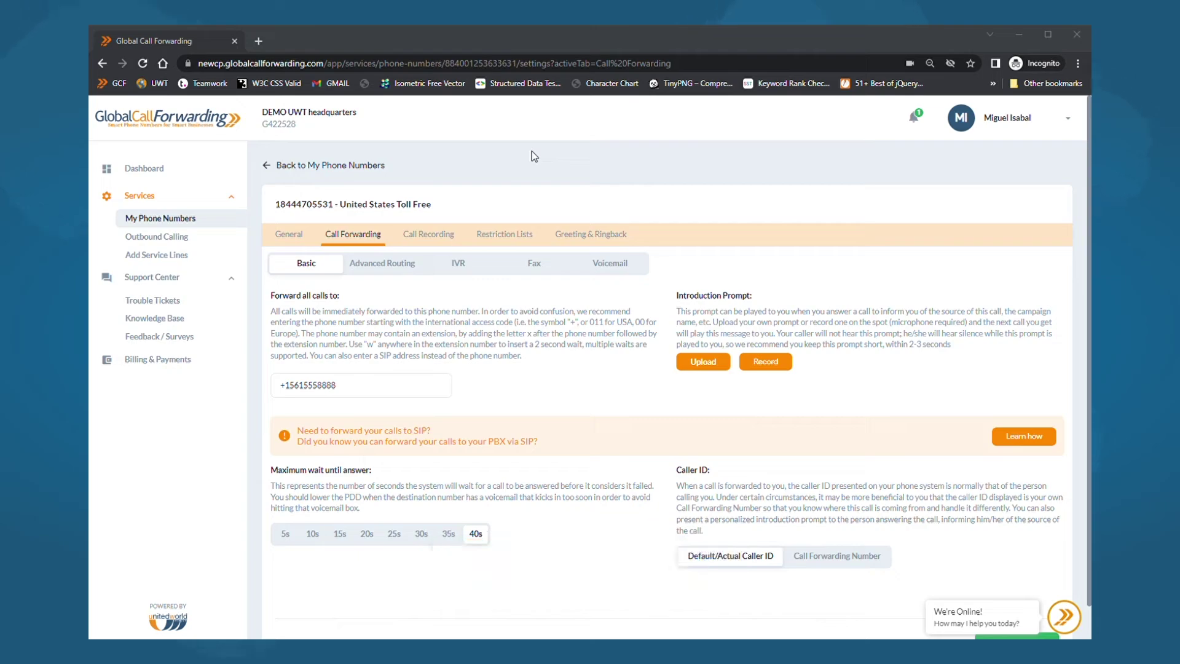
- Look over the Advanced Routing holiday lists, then return to Call Forwarding
{"action": "left_click", "coordinate": [374, 273]}
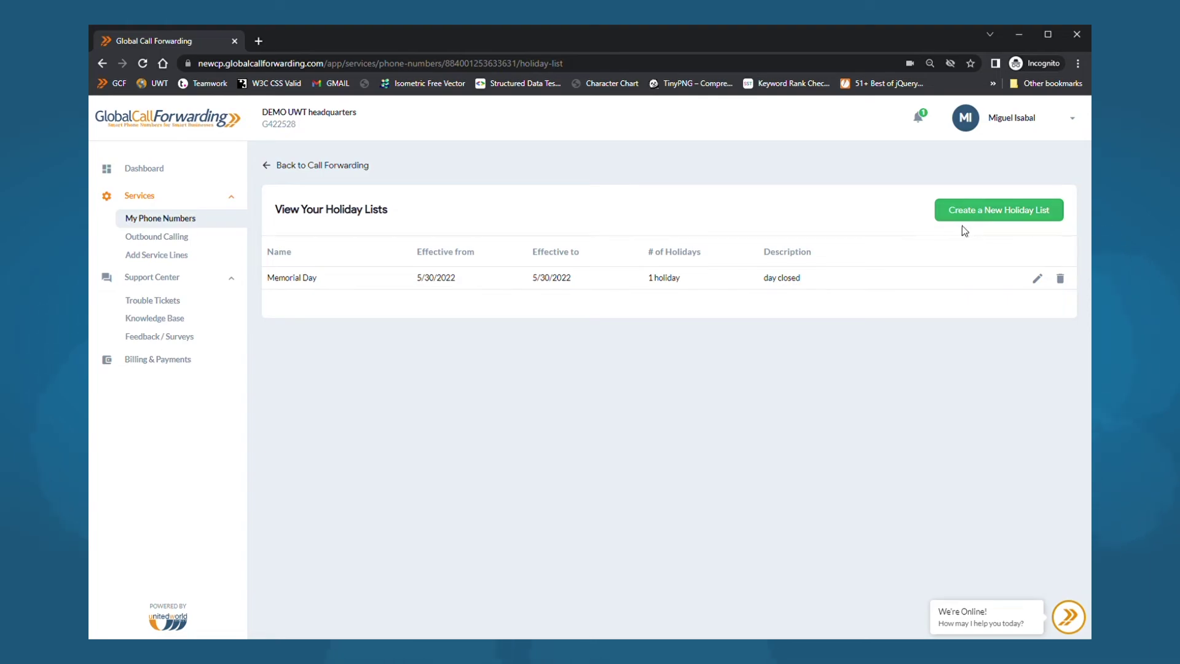
{"action": "left_click", "coordinate": [271, 167]}
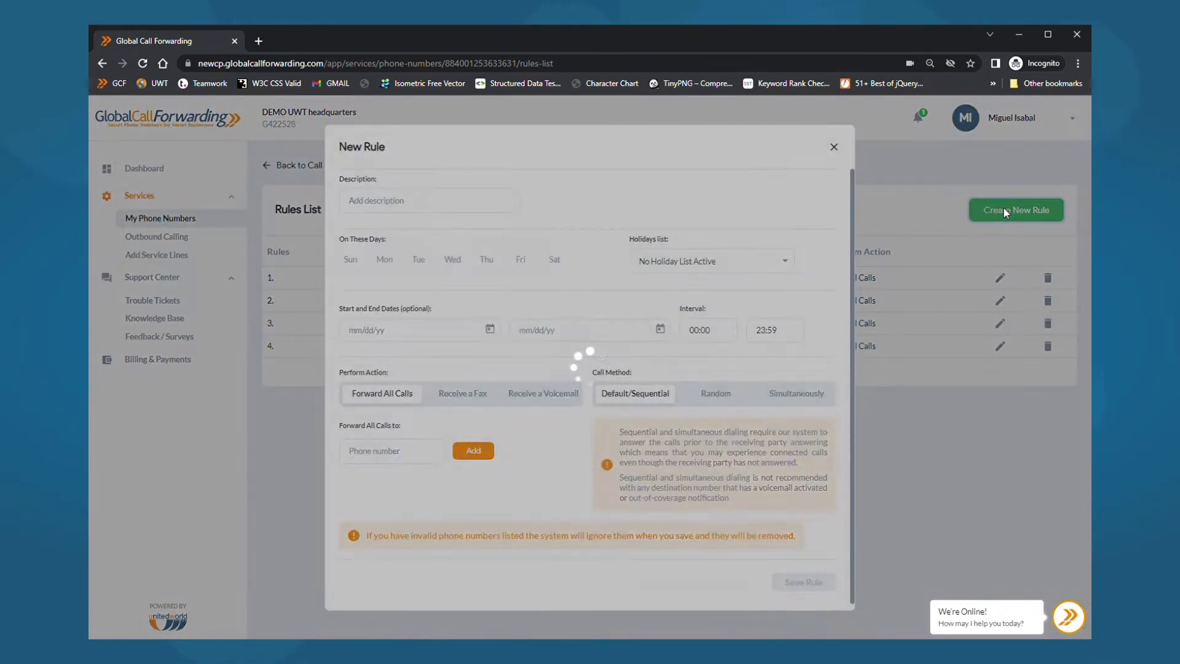
- Describe the new rule as 'Test', on Mondays, Wednesdays and Fridays, May 1 to May 30, 2022
{"action": "left_click", "coordinate": [407, 212]}
{"action": "type", "text": "Test"}
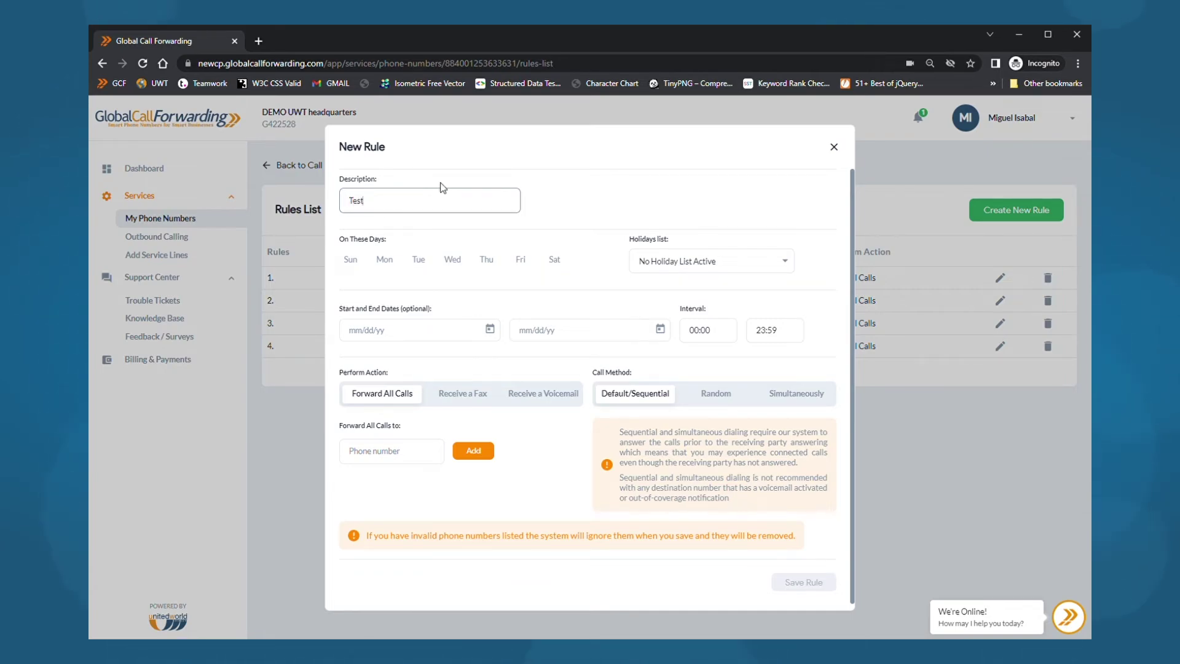
{"action": "left_click", "coordinate": [385, 261]}
{"action": "left_click", "coordinate": [453, 260]}
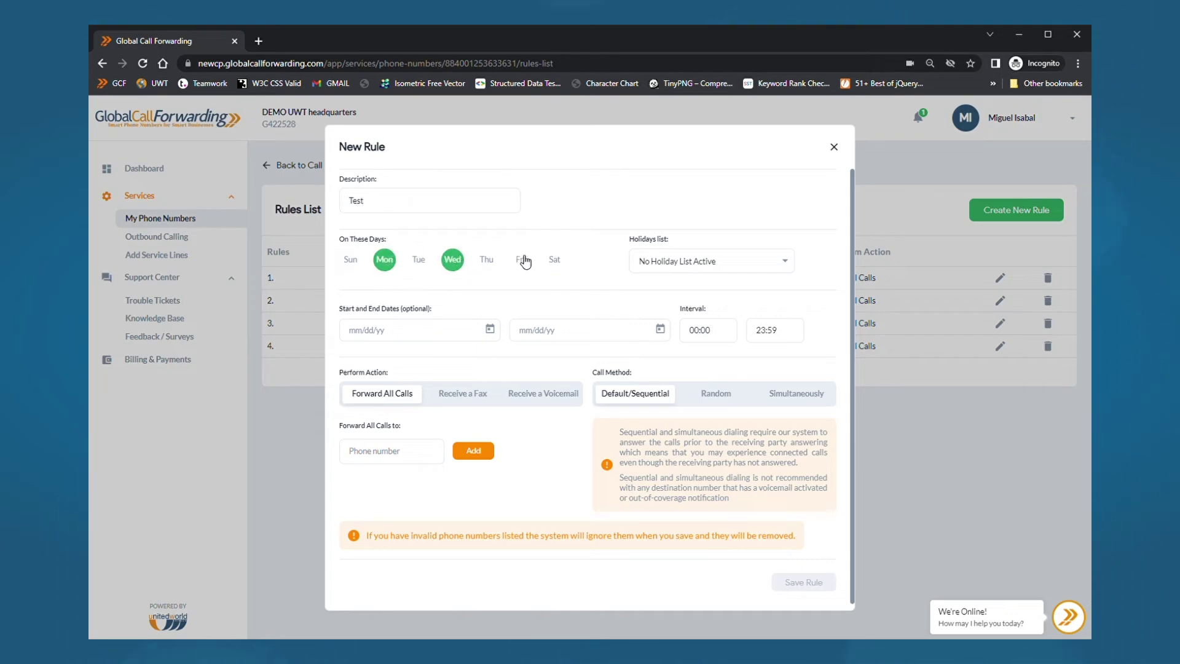
{"action": "left_click", "coordinate": [522, 261]}
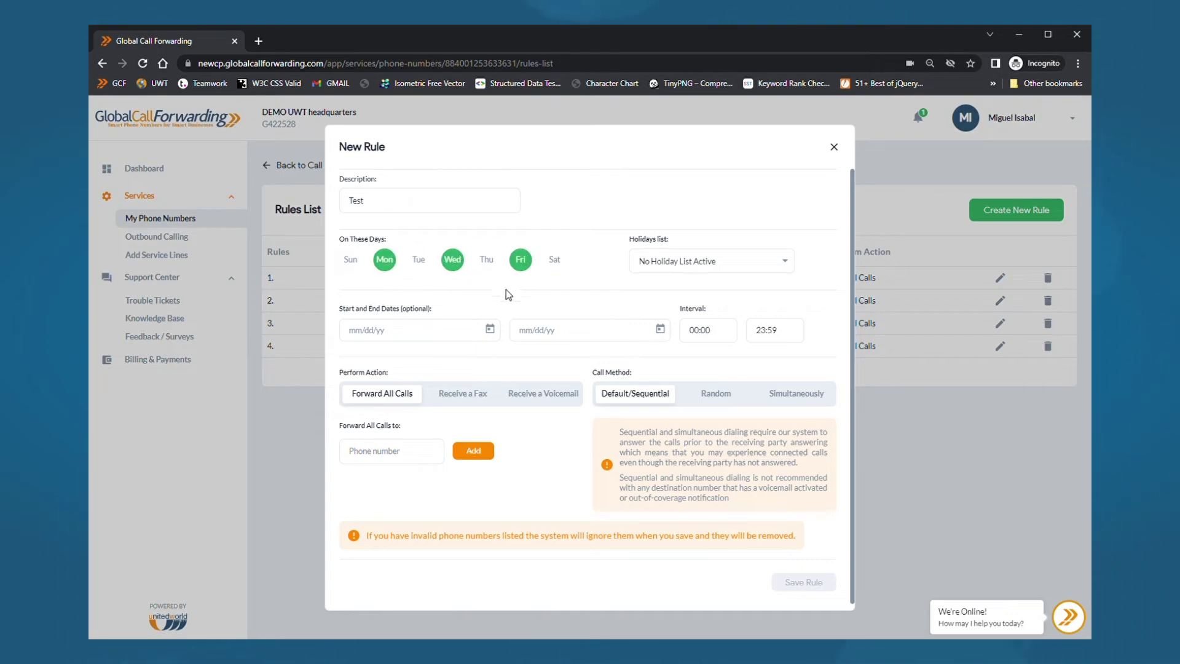
{"action": "left_click", "coordinate": [492, 328]}
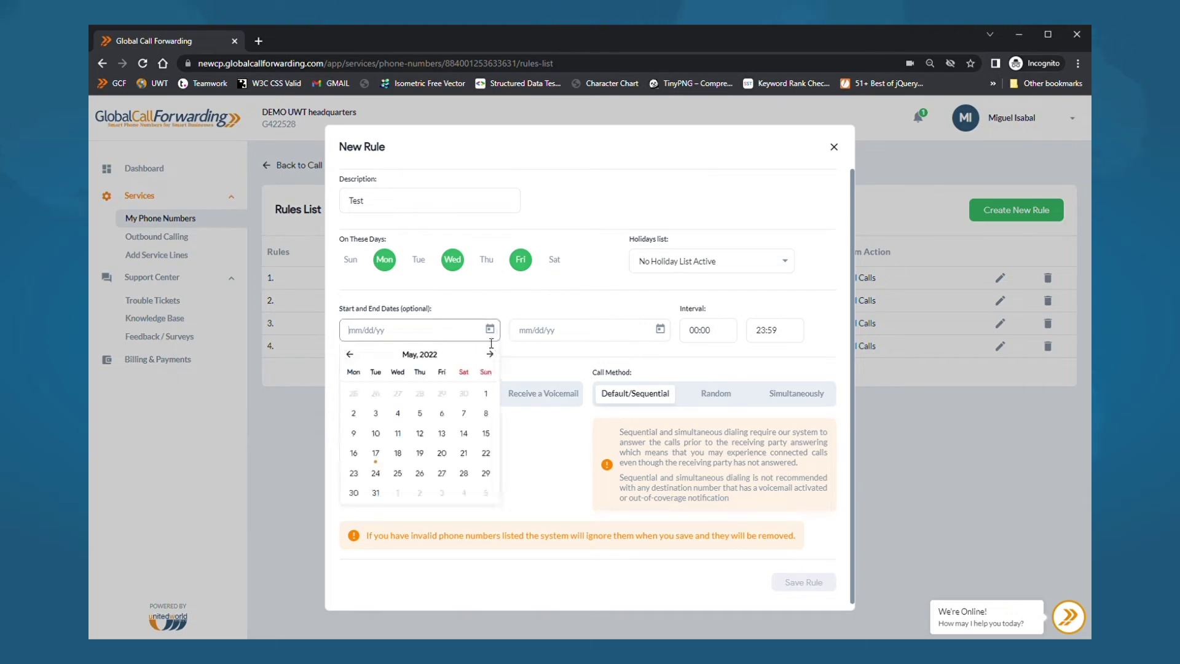
{"action": "left_click", "coordinate": [487, 394]}
{"action": "left_click", "coordinate": [661, 330]}
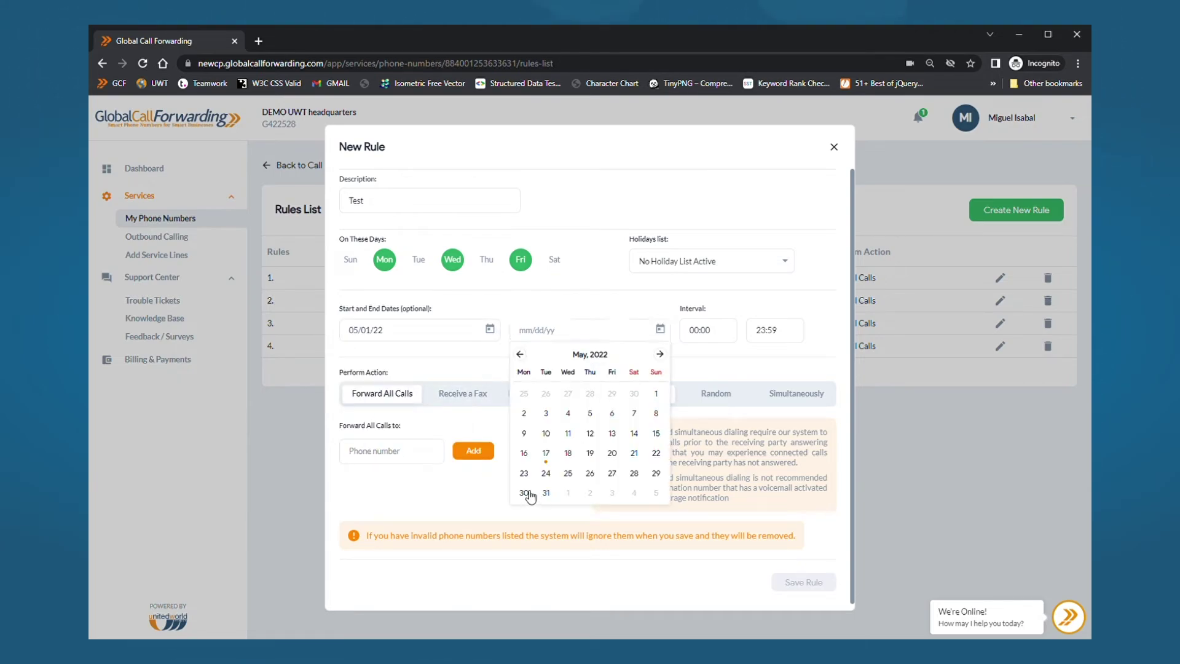
{"action": "left_click", "coordinate": [525, 493]}
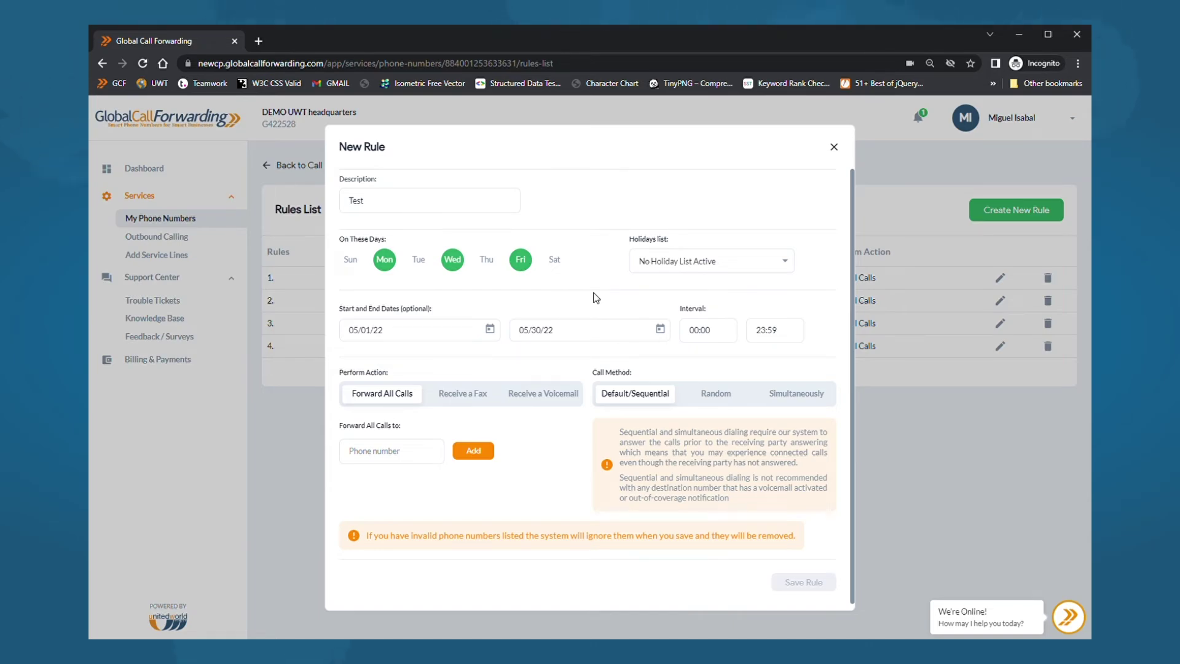
- Start the rule's interval at 01:00 and apply the Memorial Day holiday list
{"action": "left_click", "coordinate": [696, 333]}
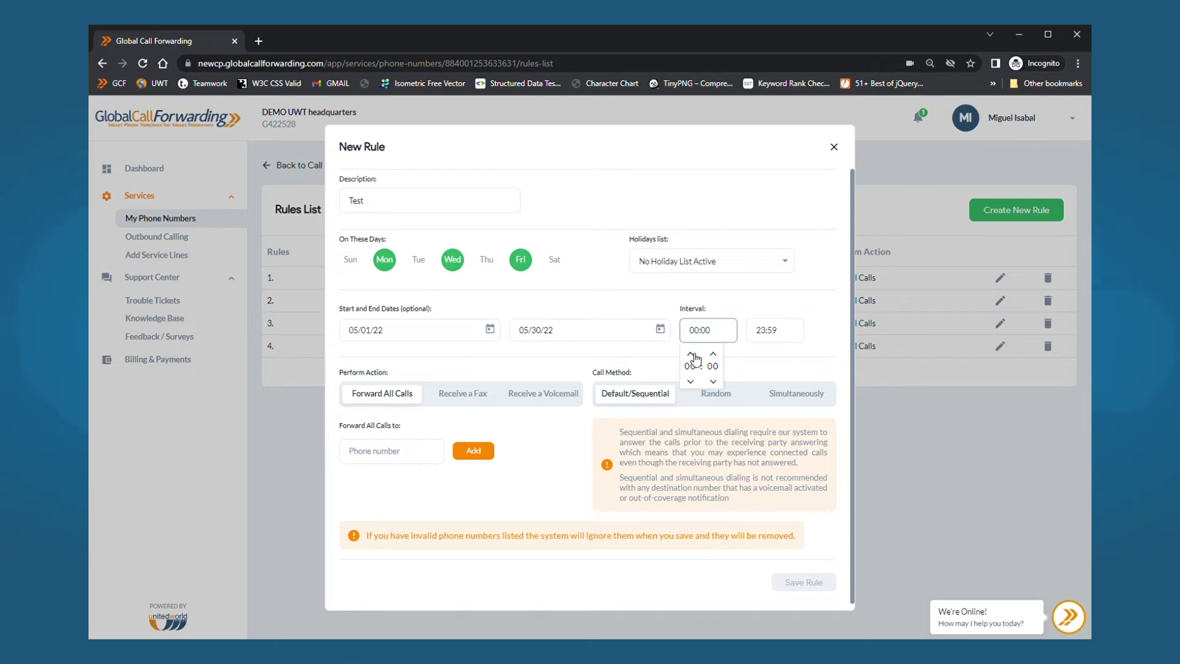
{"action": "left_click", "coordinate": [693, 356]}
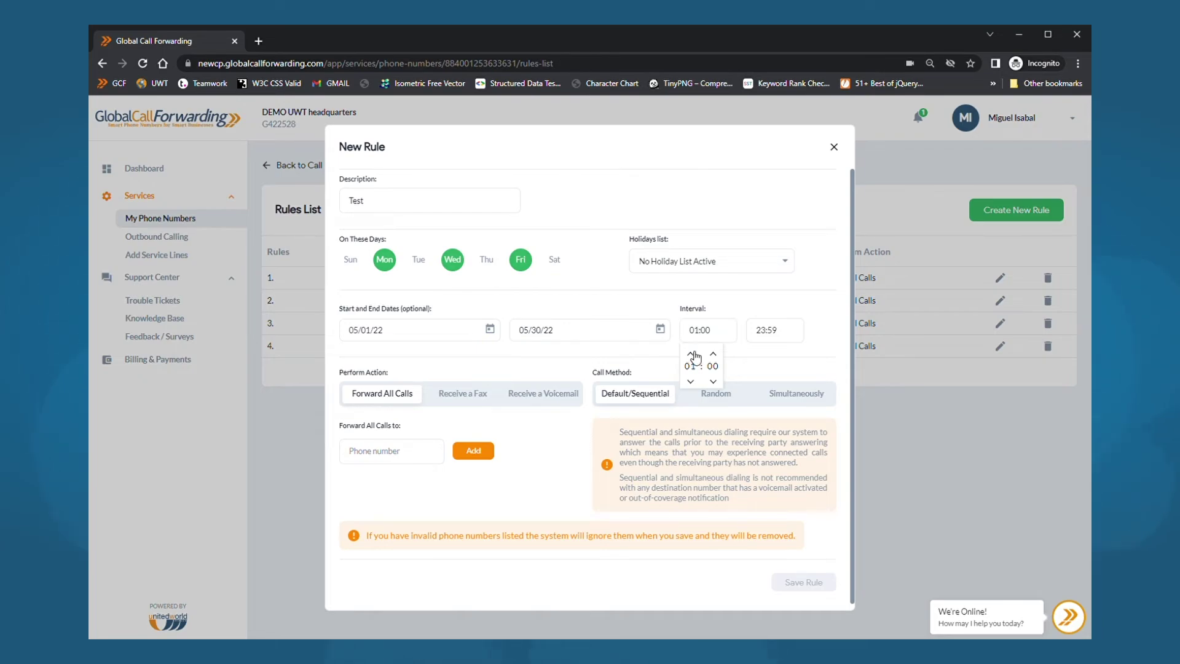
{"action": "left_click", "coordinate": [651, 309]}
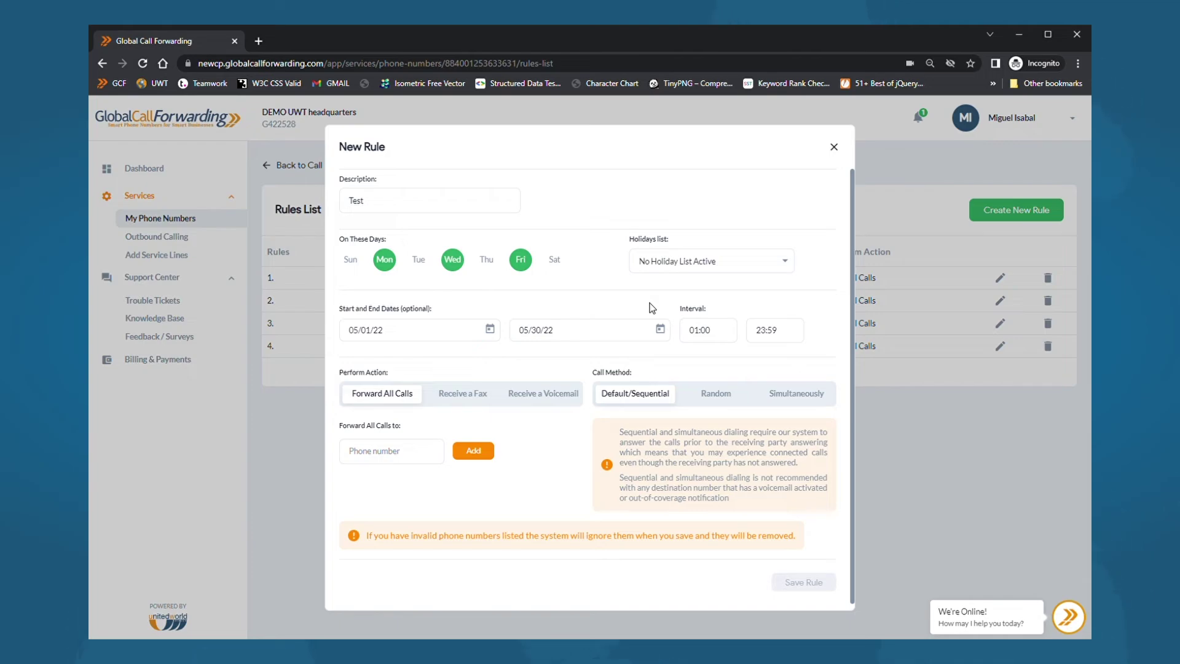
{"action": "left_click", "coordinate": [676, 268]}
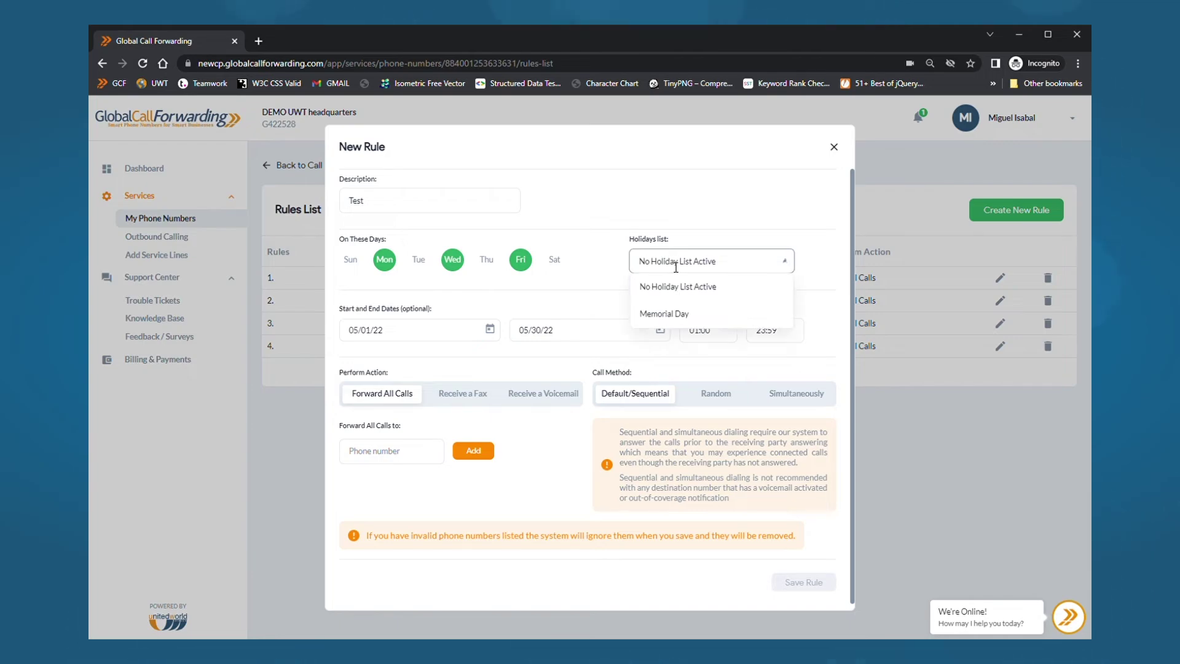
{"action": "left_click", "coordinate": [667, 314]}
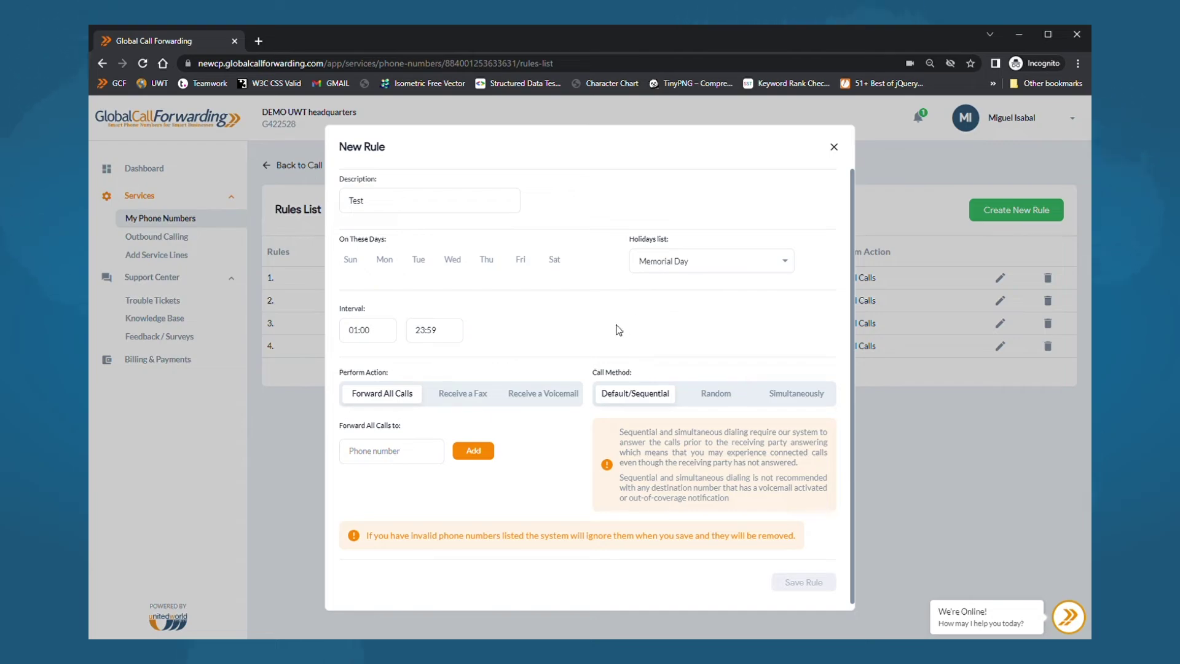
- Add a forwarding phone number to the Test rule
{"action": "left_click", "coordinate": [390, 454]}
{"action": "type", "text": "+1561"}
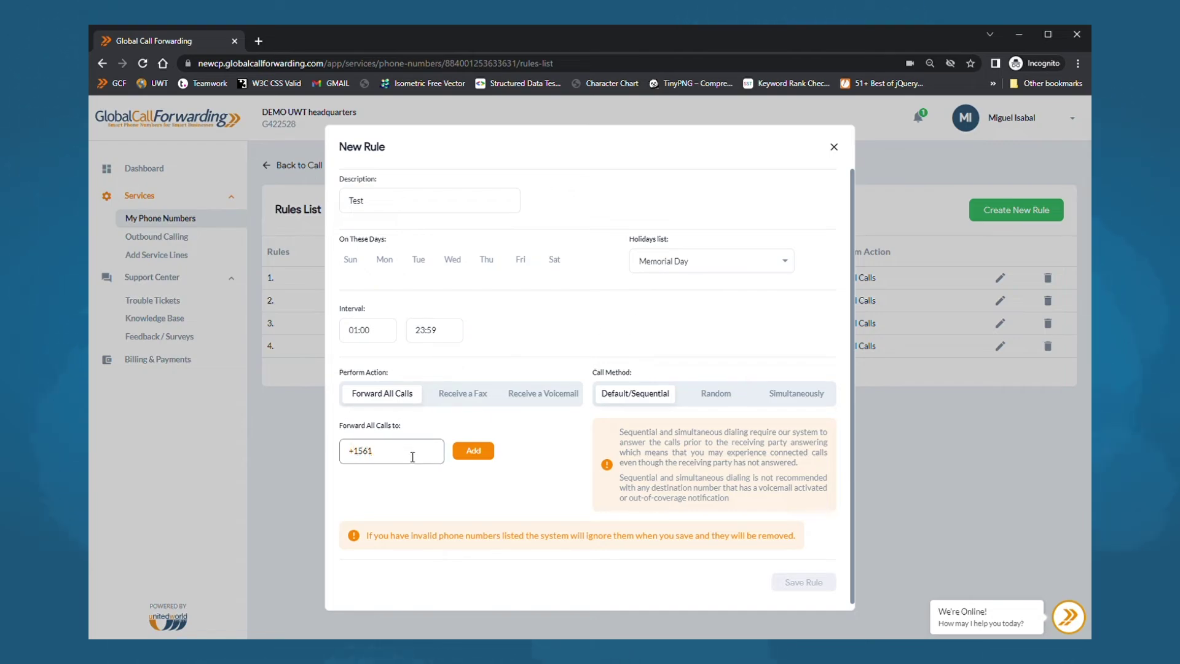
{"action": "type", "text": "5556688"}
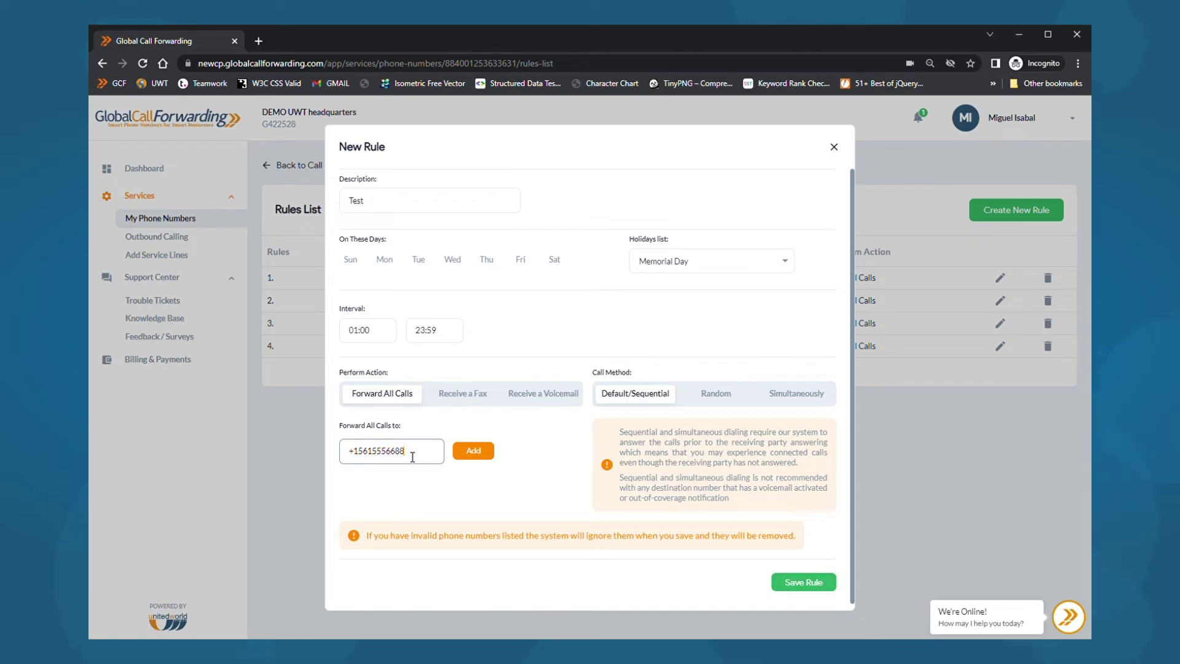
{"action": "left_click", "coordinate": [475, 452]}
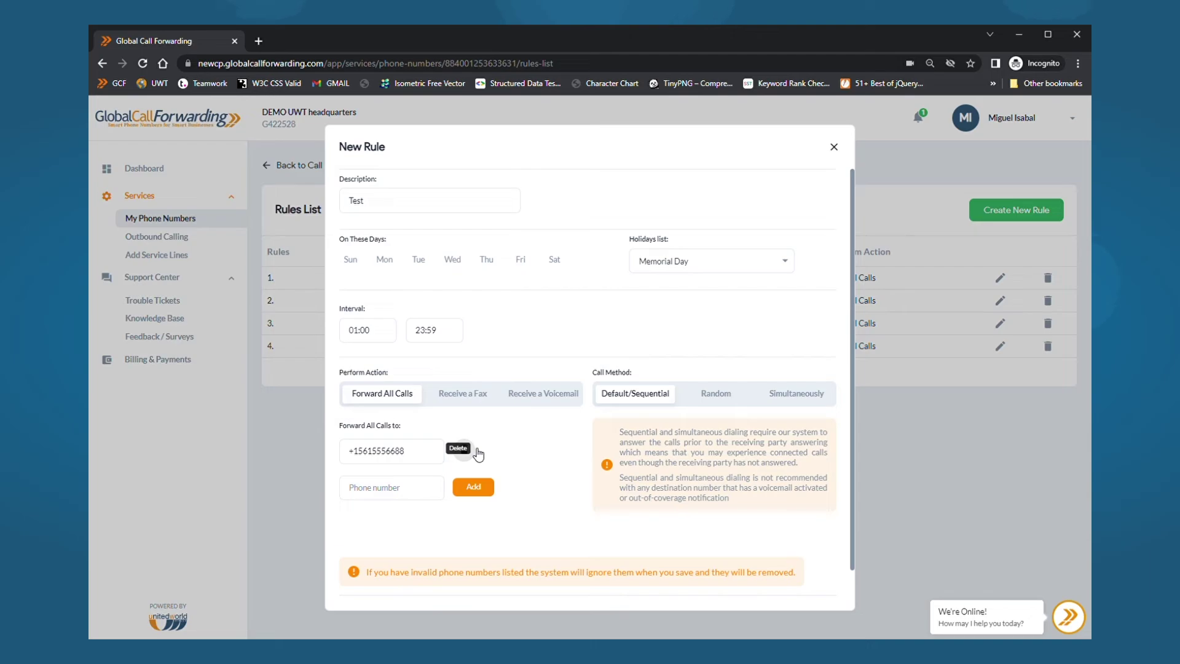
- Keep the Test rule forwarding all calls with sequential dialing and save it
{"action": "left_click", "coordinate": [464, 396]}
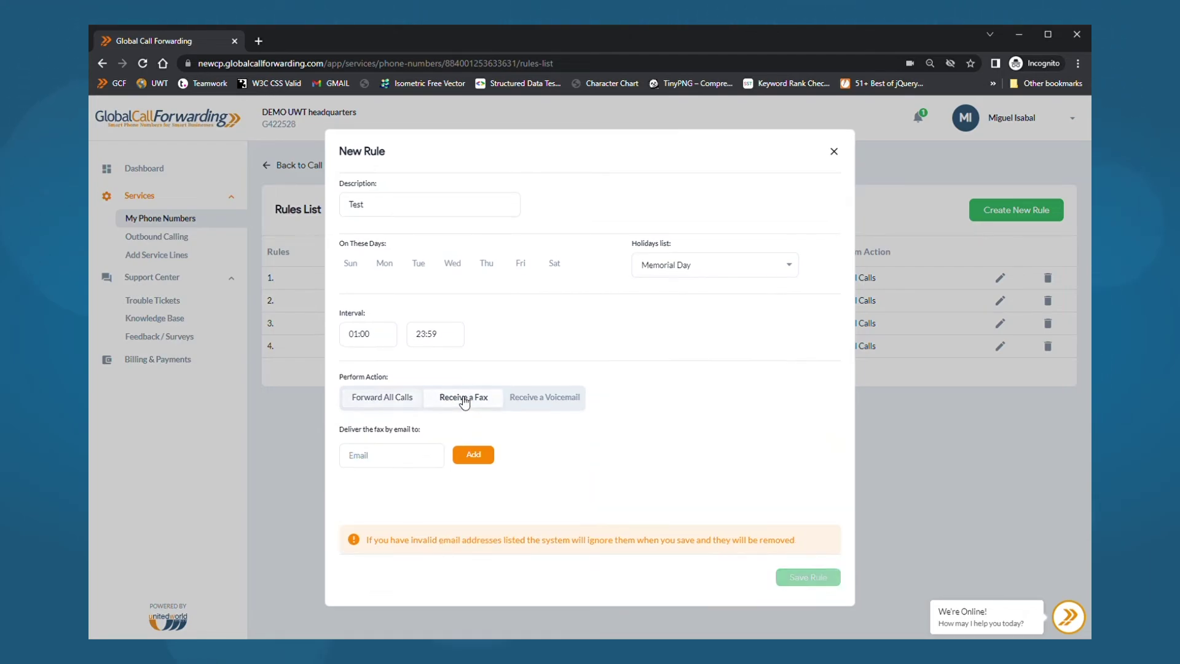
{"action": "left_click", "coordinate": [536, 400]}
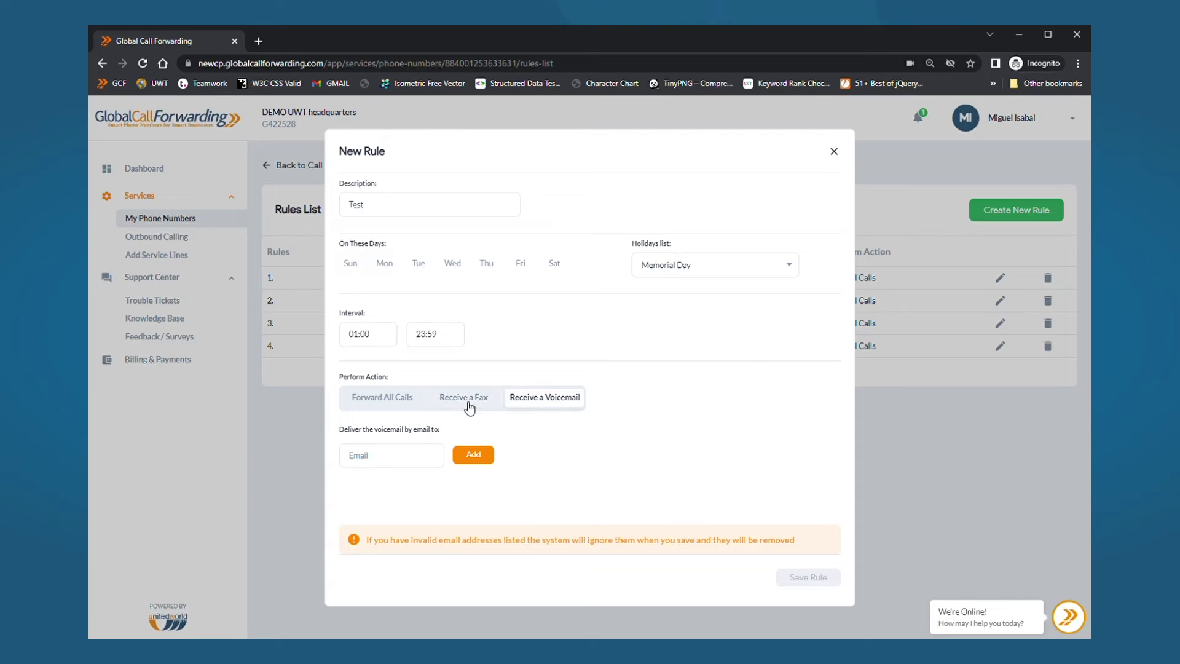
{"action": "left_click", "coordinate": [370, 401]}
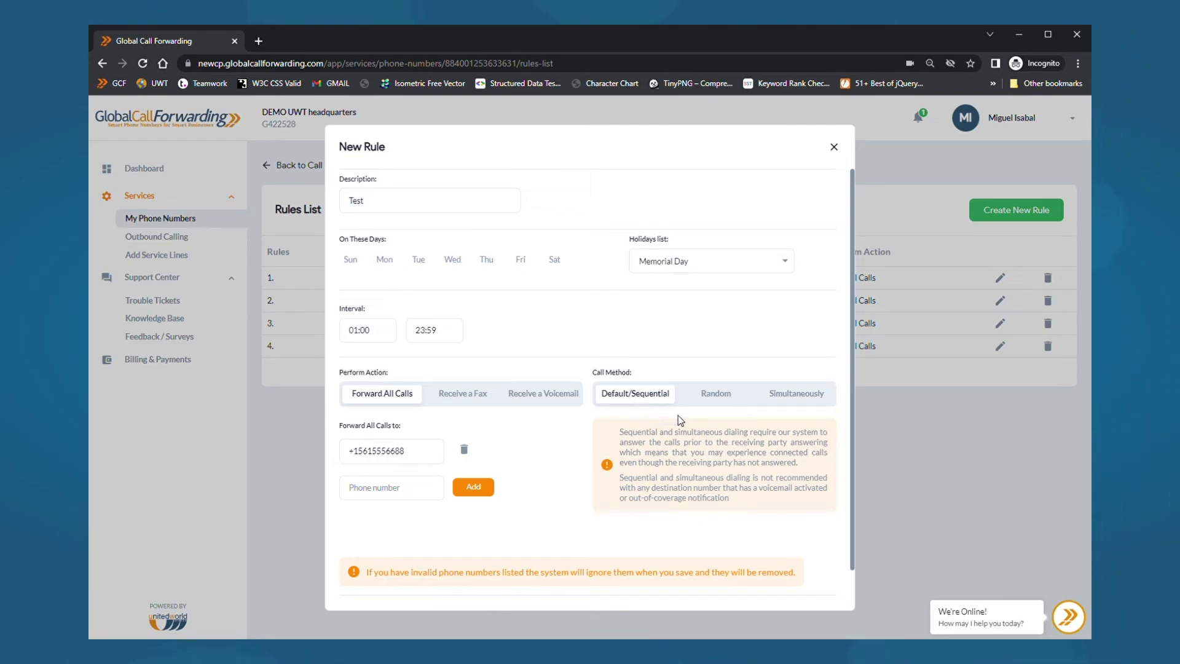
{"action": "left_click", "coordinate": [718, 398]}
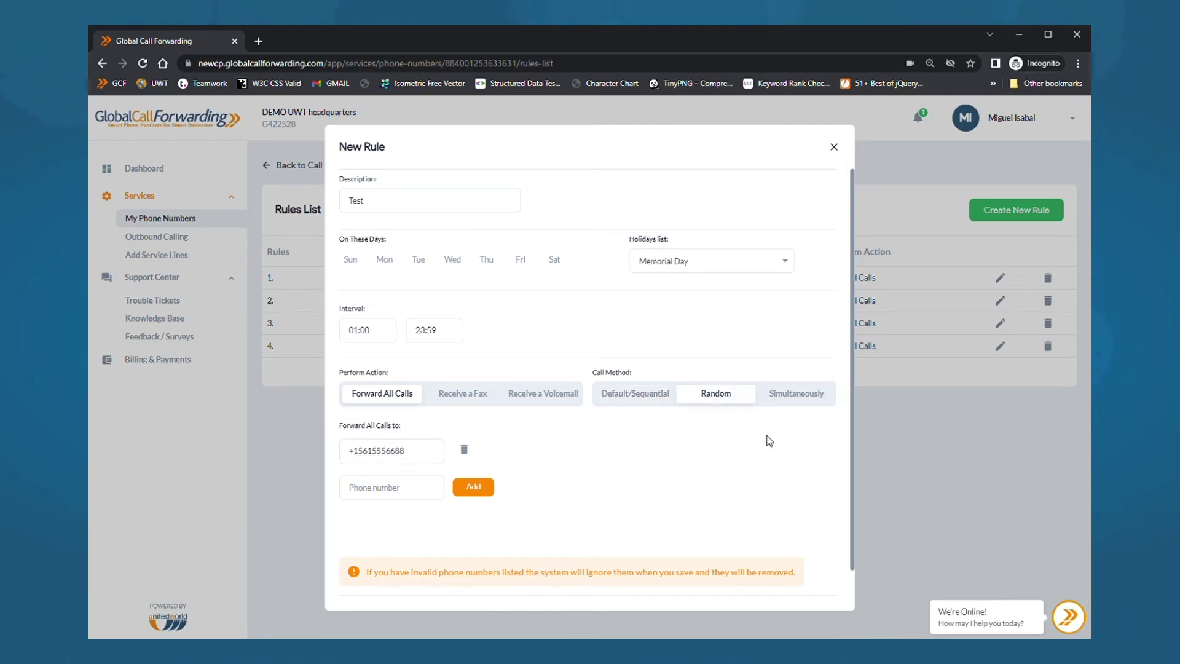
{"action": "left_click", "coordinate": [798, 401]}
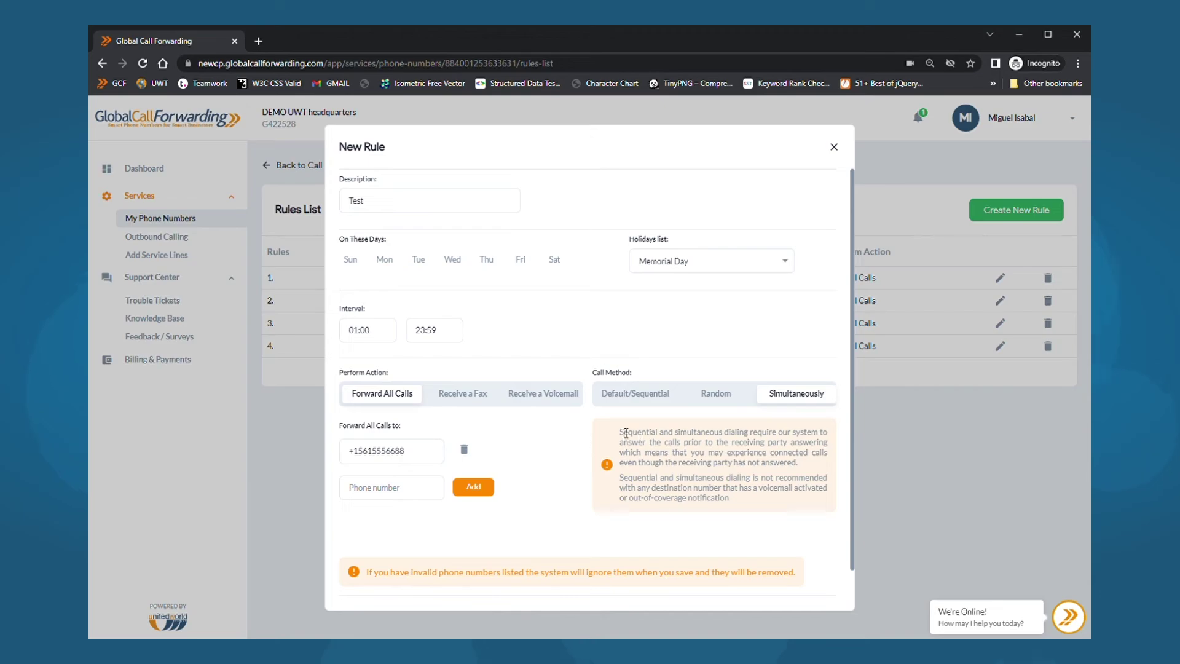
{"action": "left_click", "coordinate": [633, 392]}
{"action": "scroll", "coordinate": [733, 467], "scroll_direction": "down", "scroll_amount": 1}
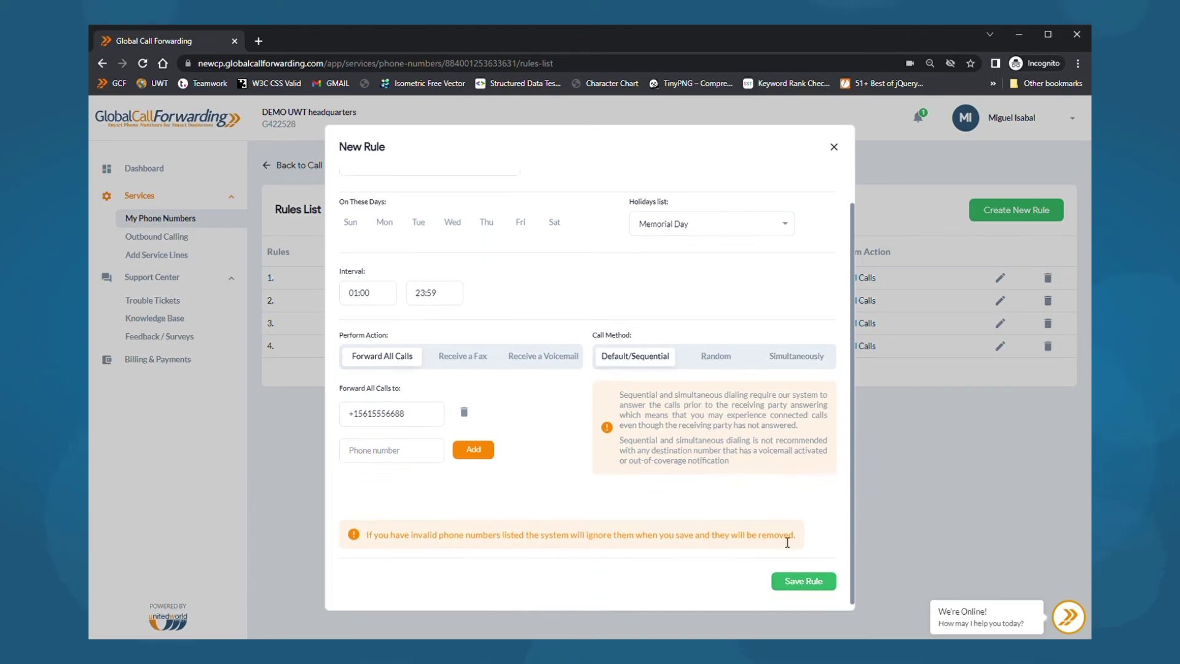
{"action": "left_click", "coordinate": [813, 584]}
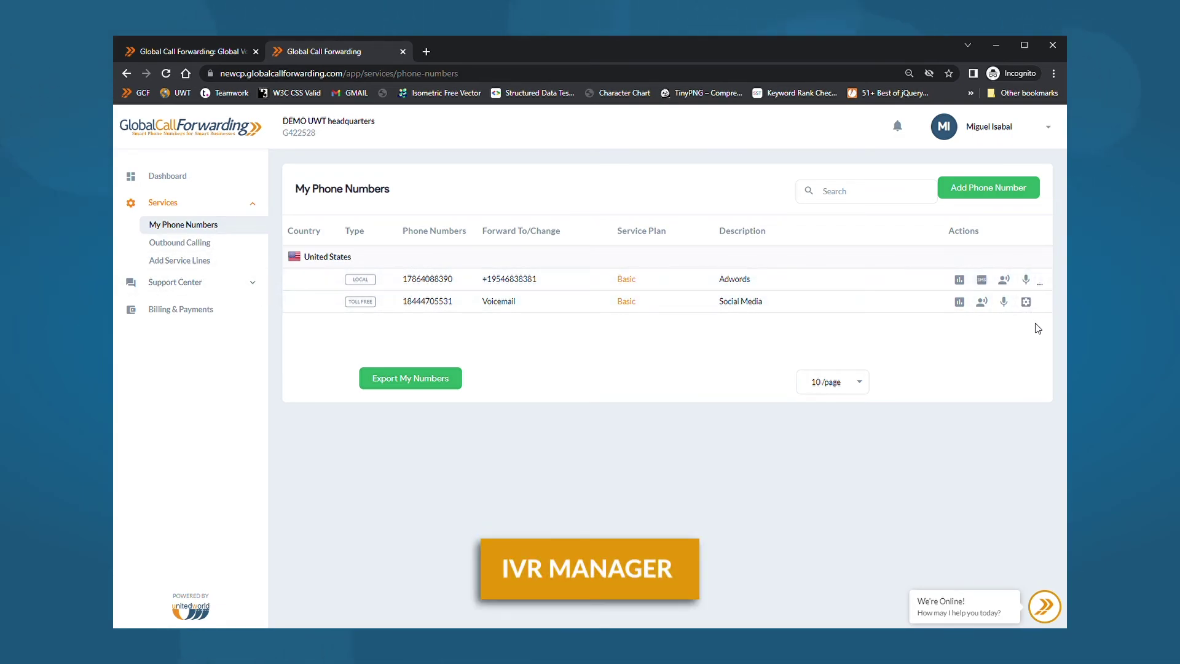
- Open the IVR Manager for the local US number through its Call Forwarding > IVR settings
{"action": "left_click", "coordinate": [1044, 282]}
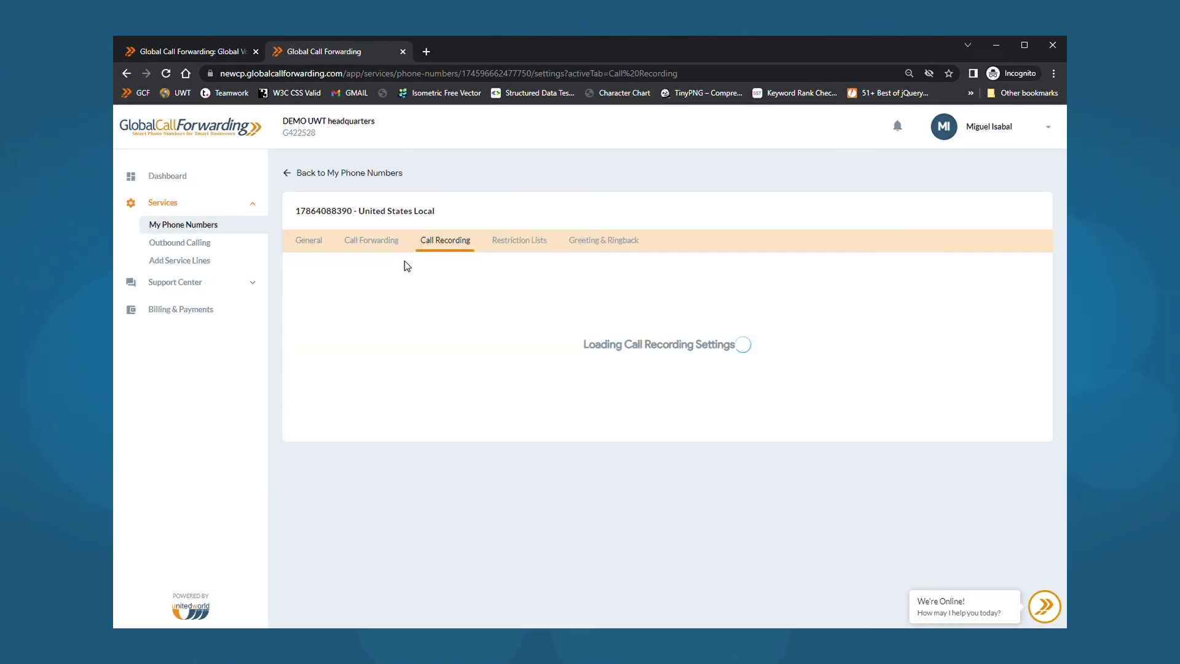
{"action": "left_click", "coordinate": [381, 241]}
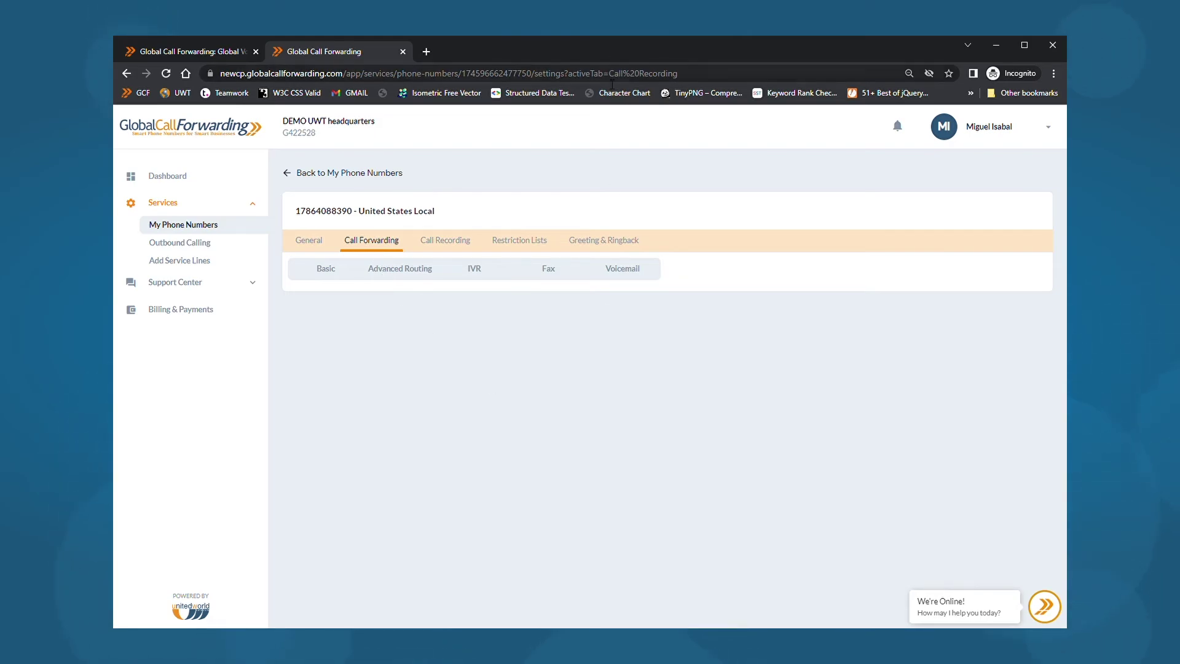
{"action": "left_click", "coordinate": [479, 269]}
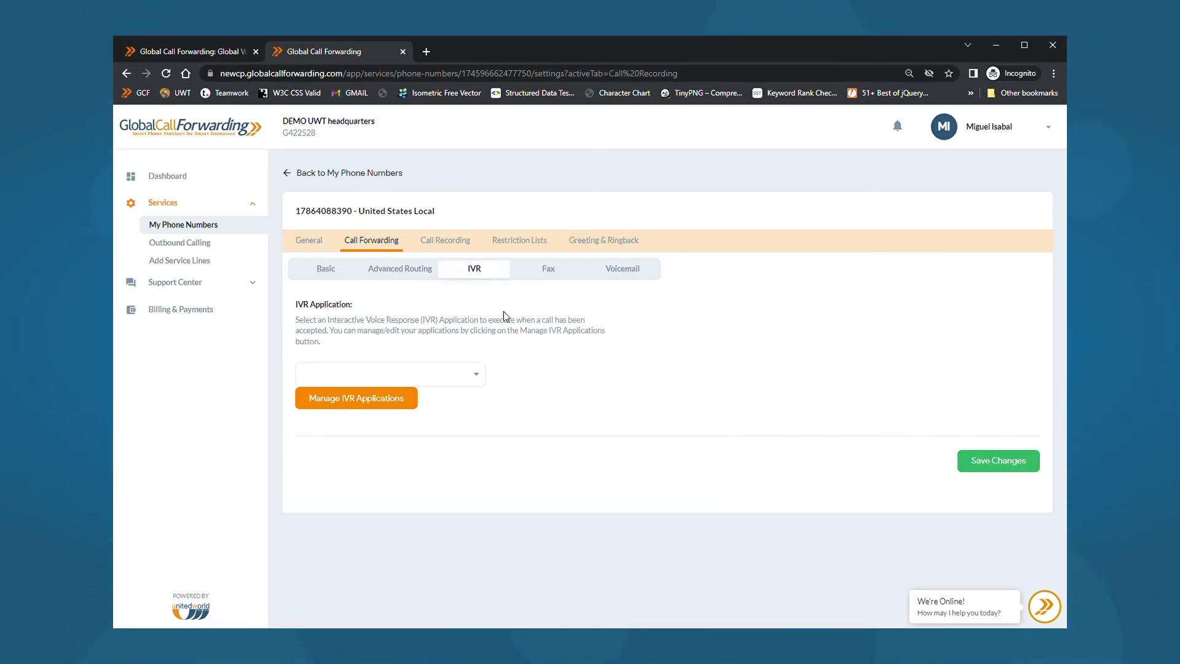
{"action": "left_click", "coordinate": [362, 401]}
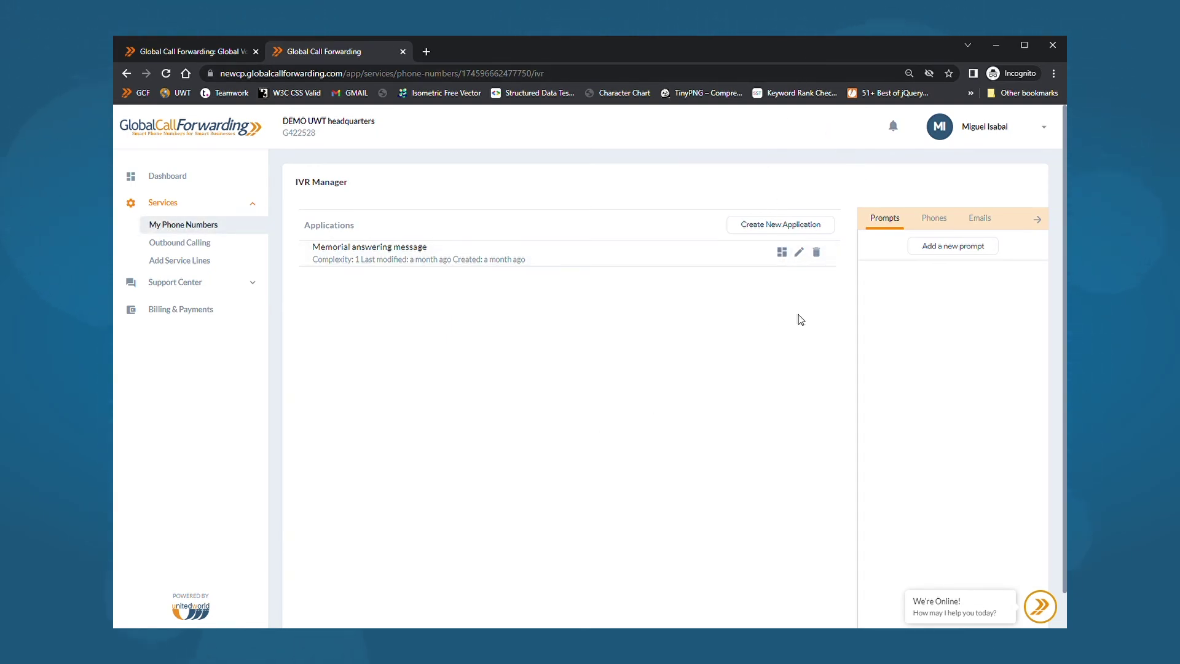
- Preview the new-prompt form, Phones and Emails lists, then start an application with a Phone Call step
{"action": "left_click", "coordinate": [944, 247]}
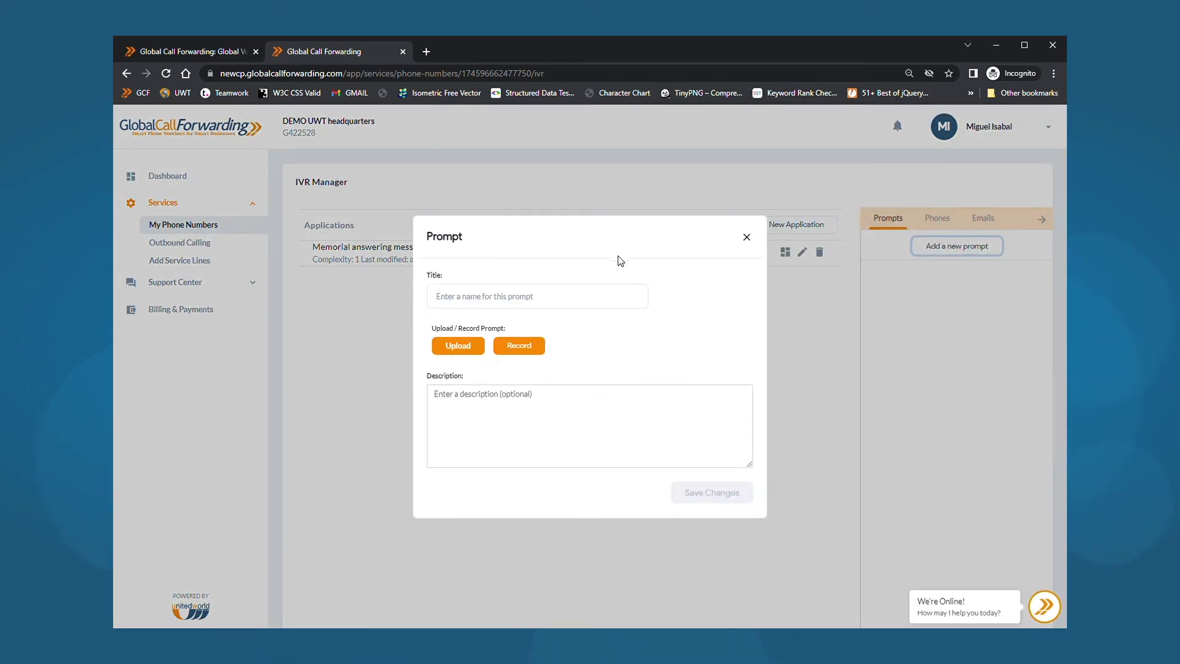
{"action": "left_click", "coordinate": [747, 237]}
{"action": "left_click", "coordinate": [936, 220]}
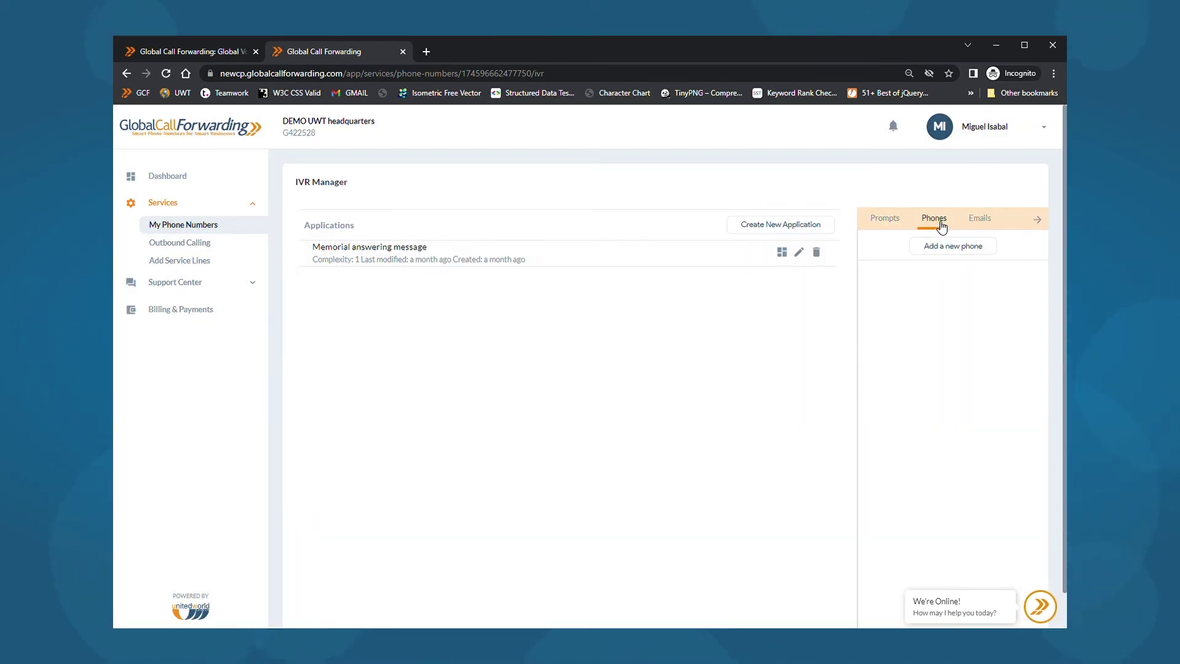
{"action": "left_click", "coordinate": [988, 221]}
{"action": "left_click", "coordinate": [764, 227]}
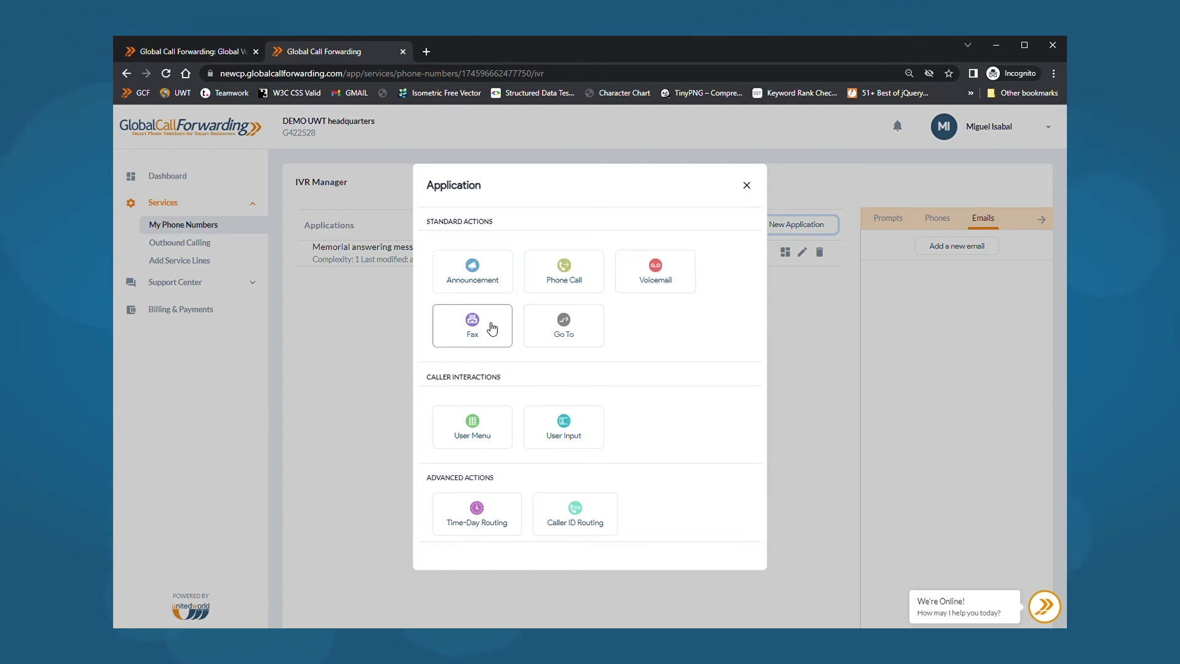
{"action": "left_click", "coordinate": [574, 276]}
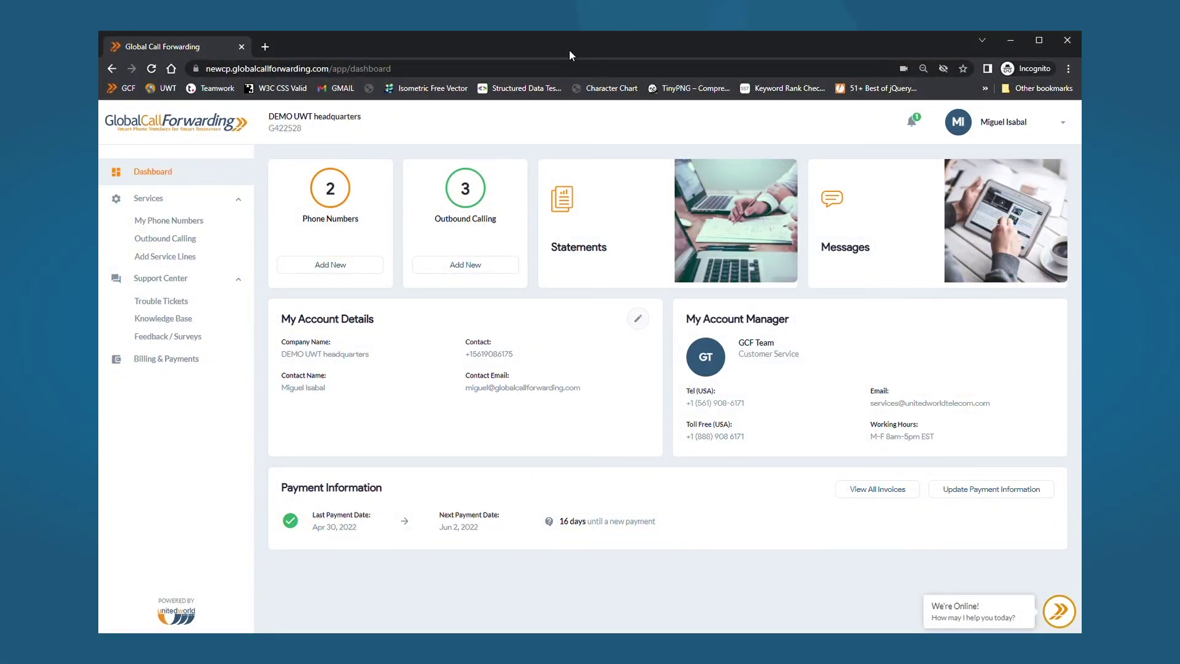
- Open the call activity log for the local number from My Phone Numbers
{"action": "left_click", "coordinate": [170, 221]}
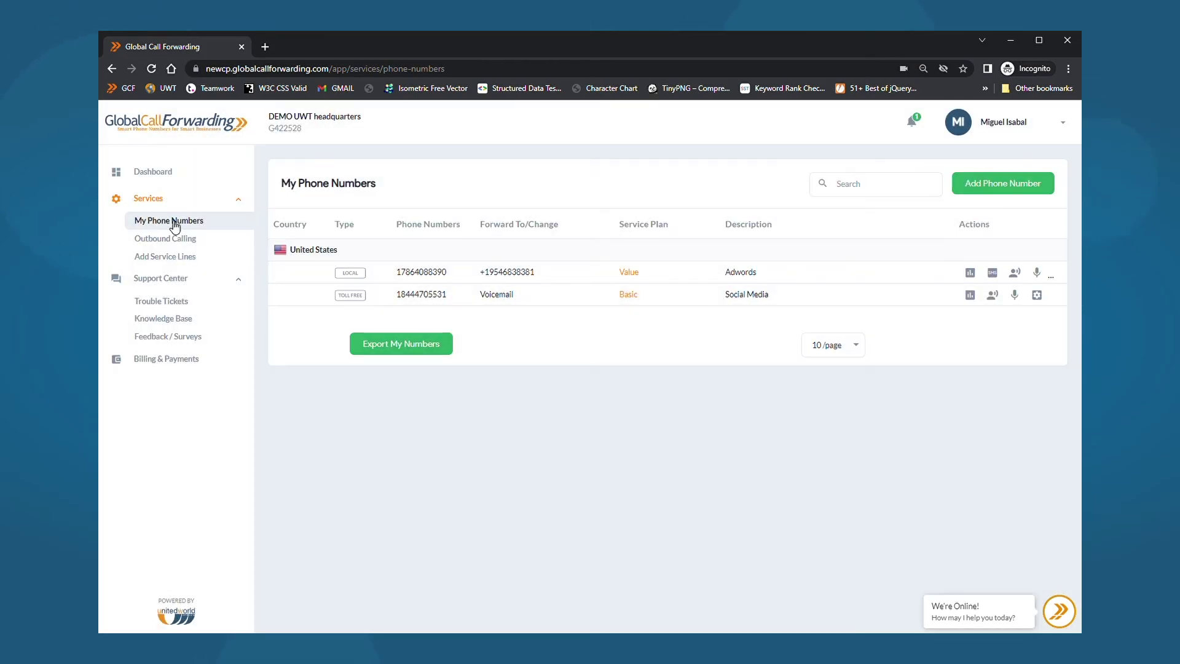
{"action": "left_click", "coordinate": [970, 273]}
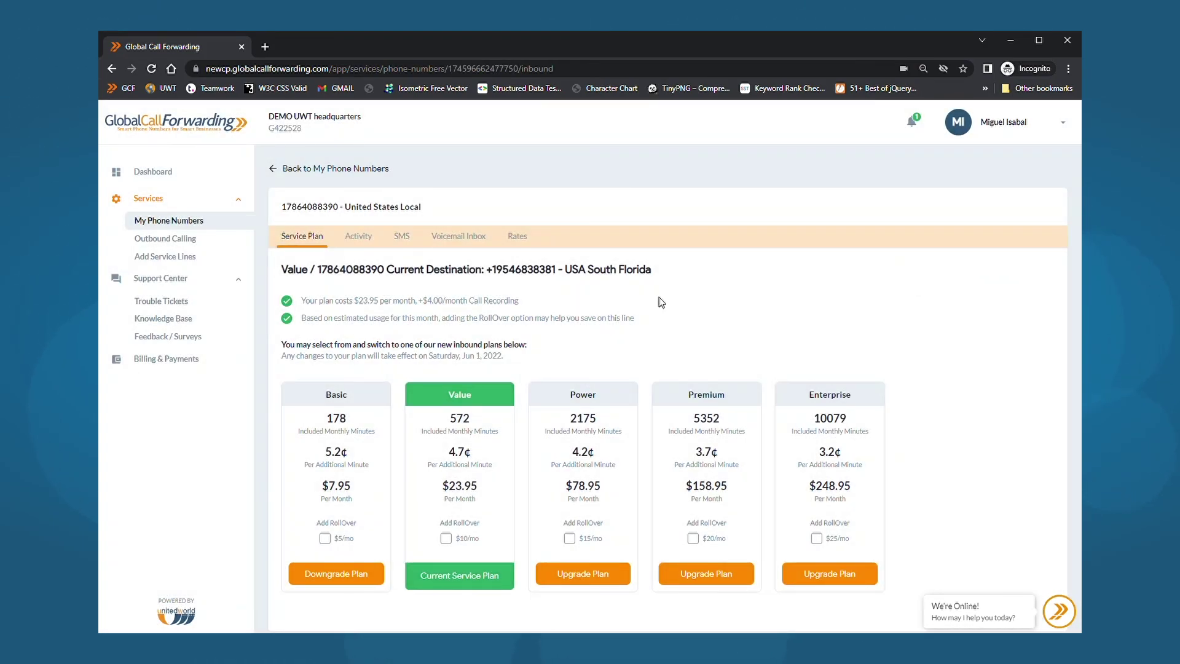
{"action": "left_click", "coordinate": [363, 242]}
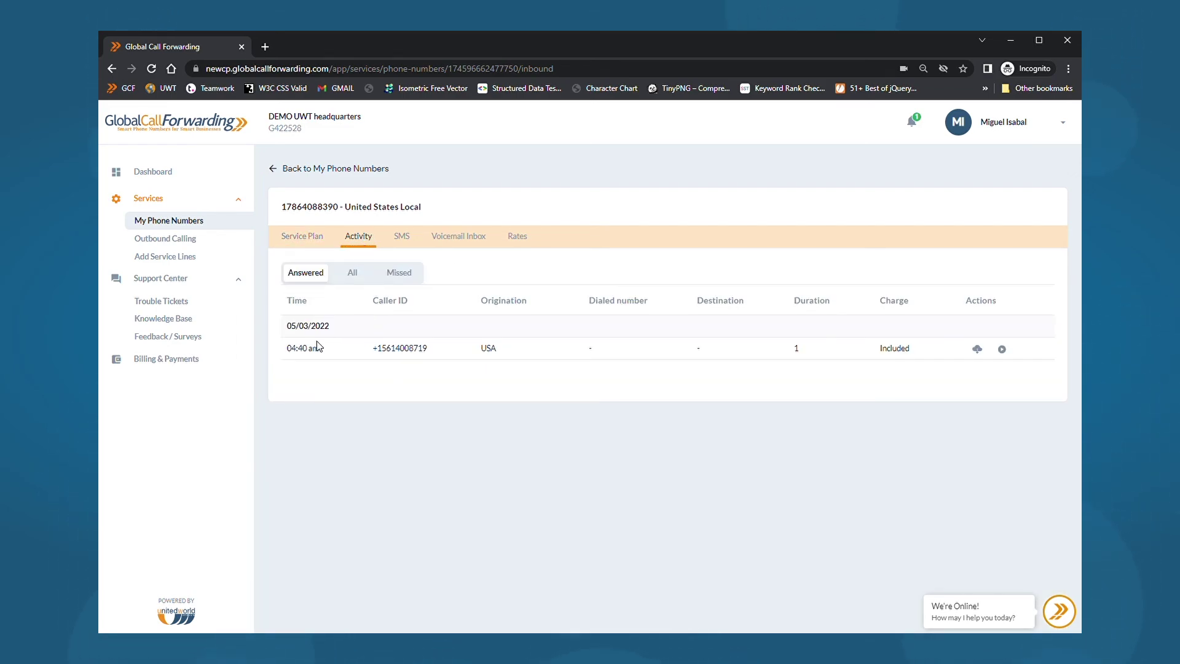
- Download the answered USA call's recording as mp3, then go to Billing & Payments
{"action": "left_click_drag", "start_coordinate": [299, 353], "coordinate": [321, 353]}
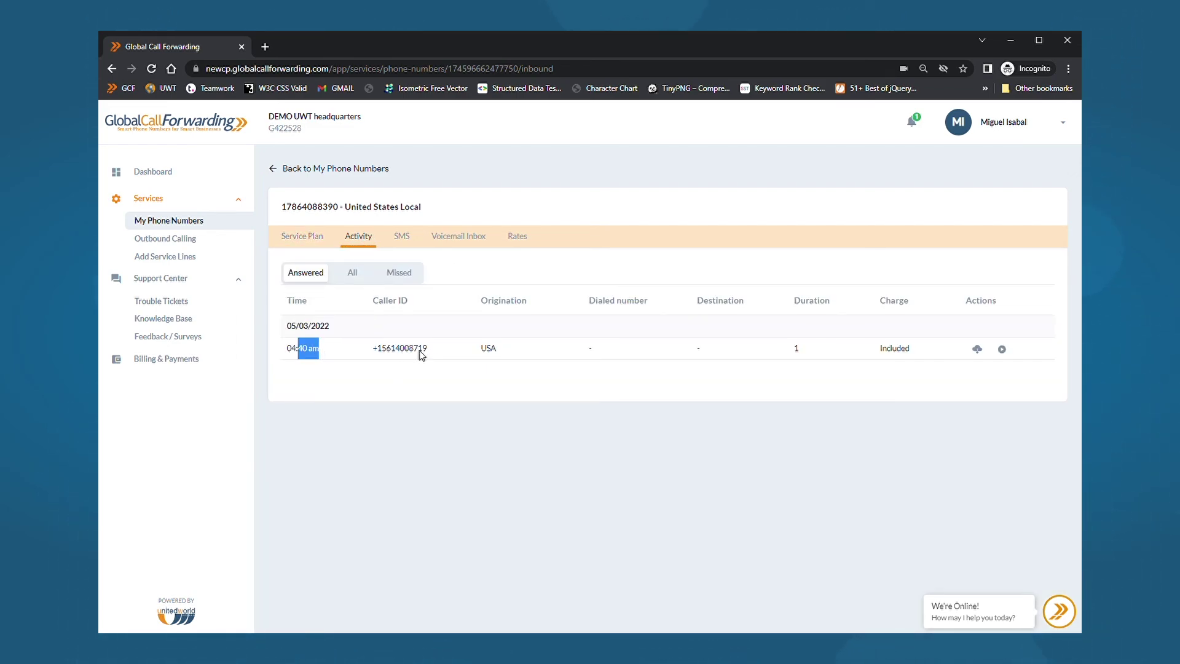
{"action": "left_click_drag", "start_coordinate": [480, 349], "coordinate": [499, 352]}
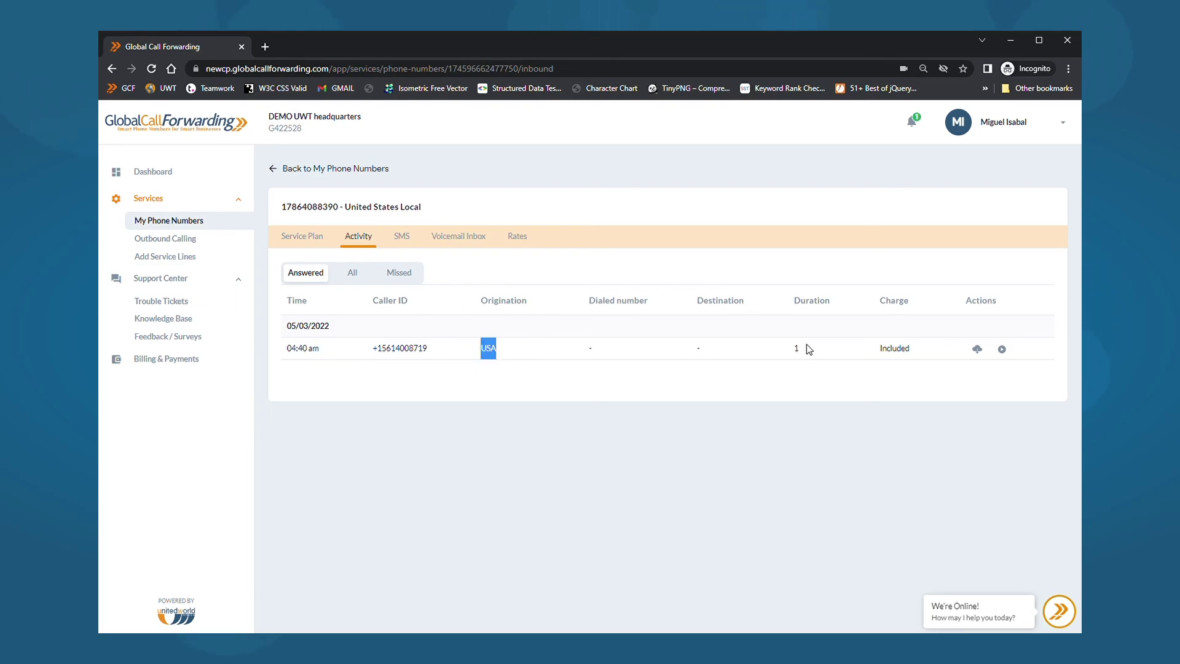
{"action": "left_click_drag", "start_coordinate": [878, 349], "coordinate": [915, 352]}
{"action": "left_click", "coordinate": [867, 375]}
{"action": "left_click", "coordinate": [977, 349]}
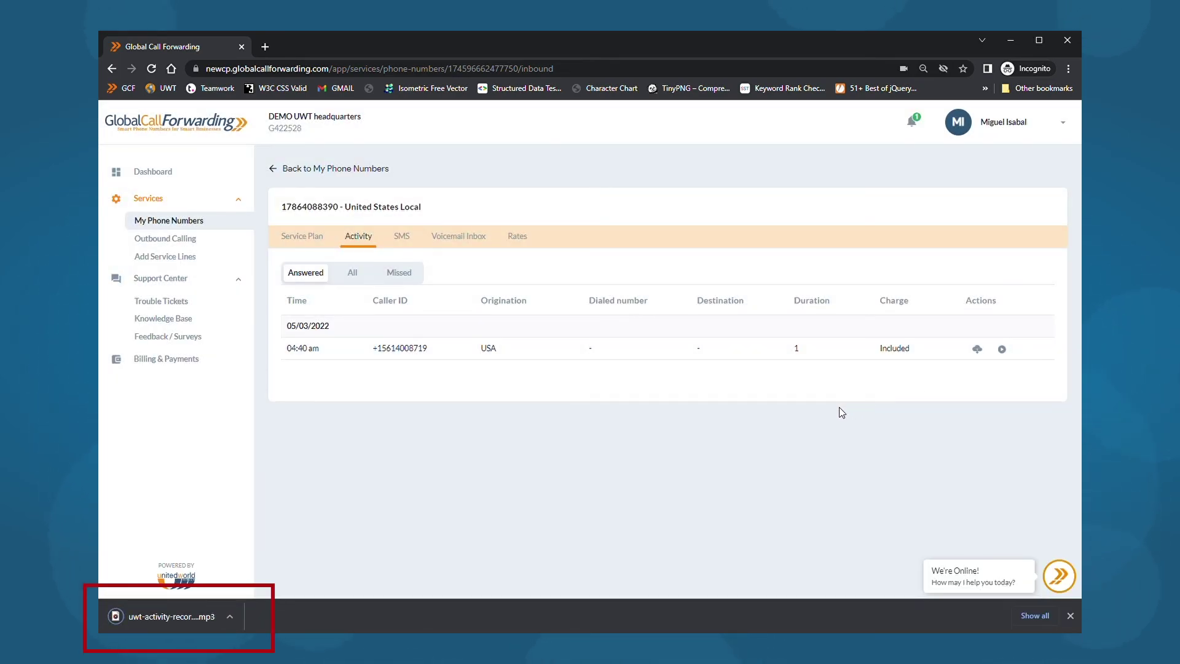
{"action": "left_click", "coordinate": [171, 362]}
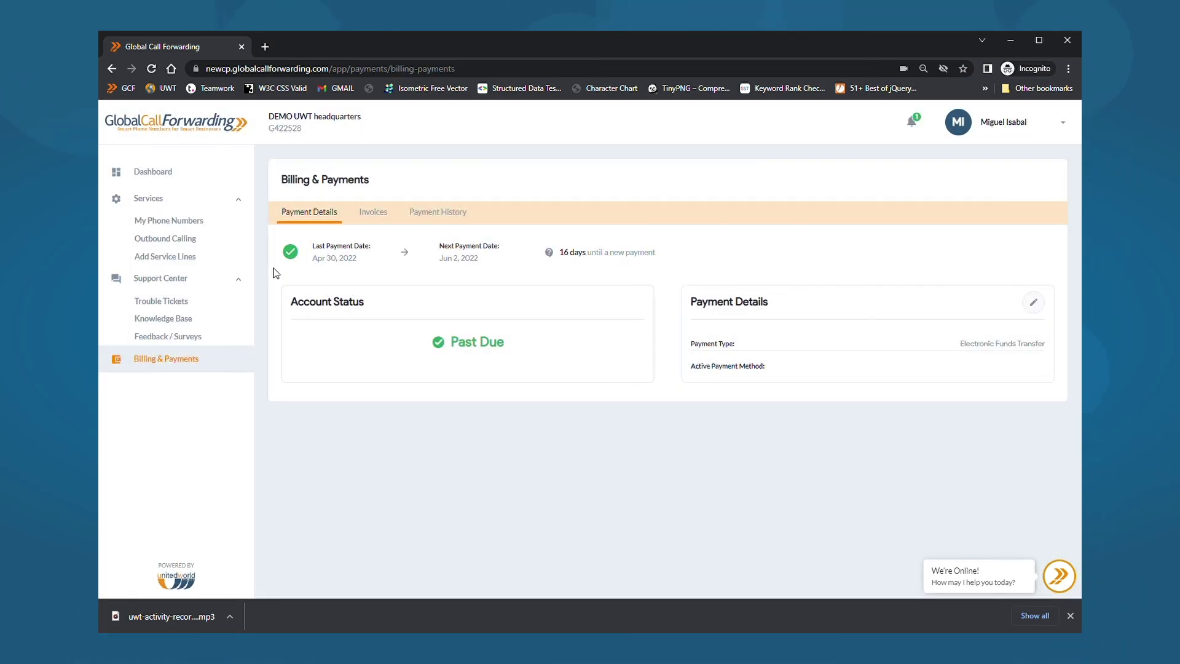
- Download the Current Billing invoice from the Invoices tab as a CSV file
{"action": "left_click", "coordinate": [375, 213]}
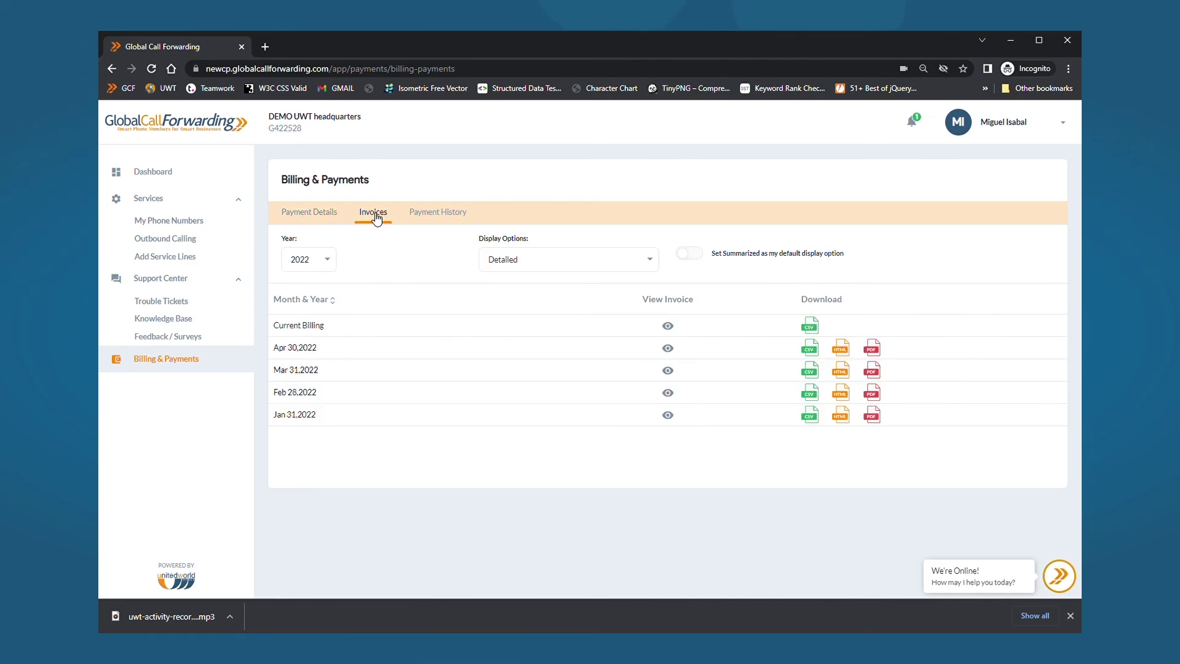
{"action": "left_click", "coordinate": [810, 326]}
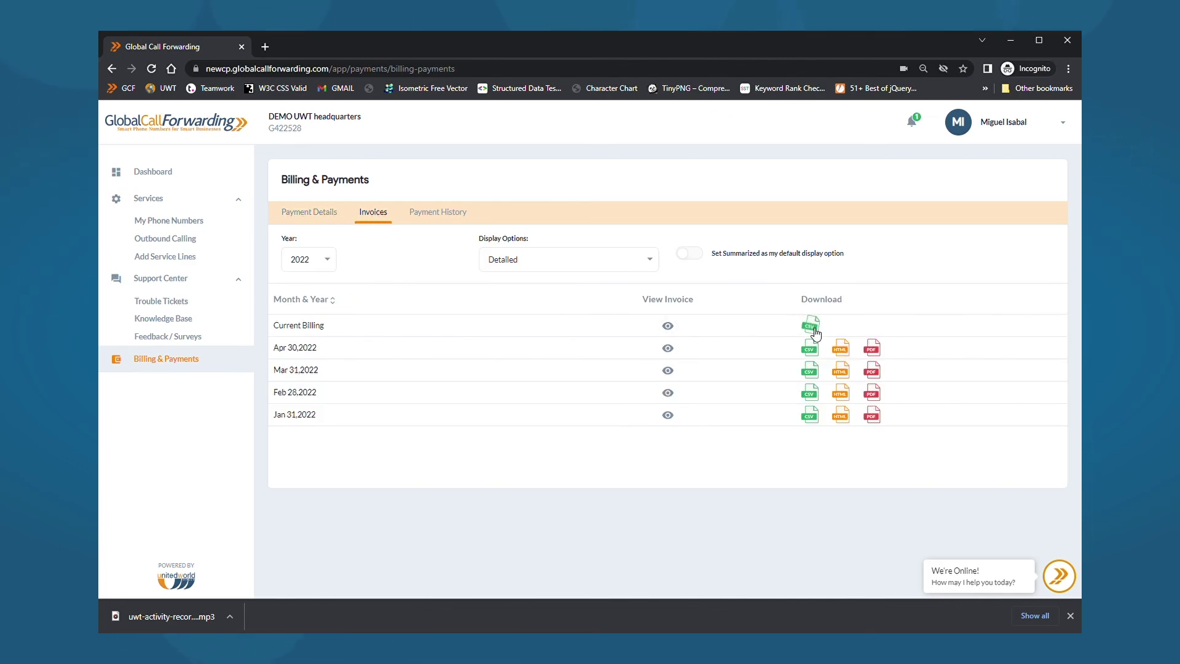